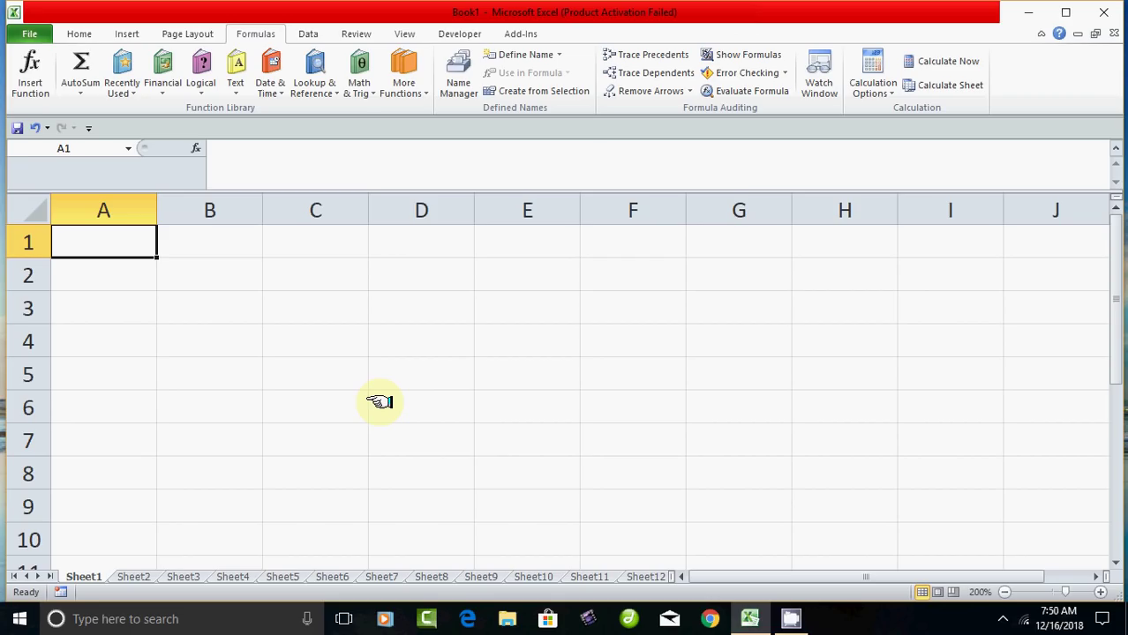
From the Developer tab, open the Visual Basic editor for Book1.
left_click(455, 36)
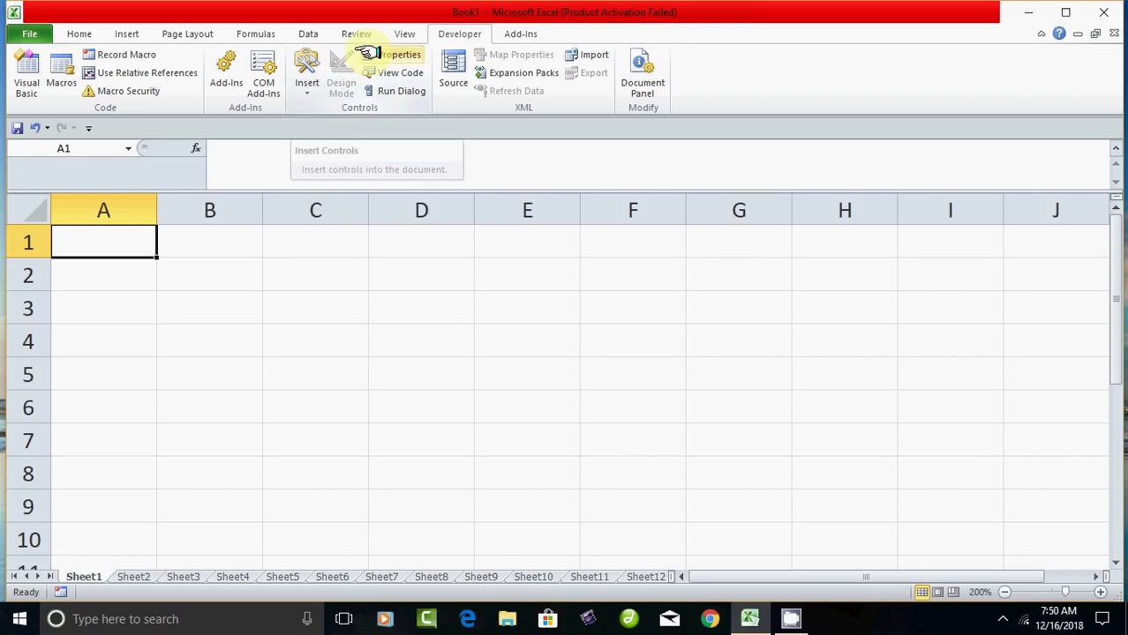
left_click(308, 86)
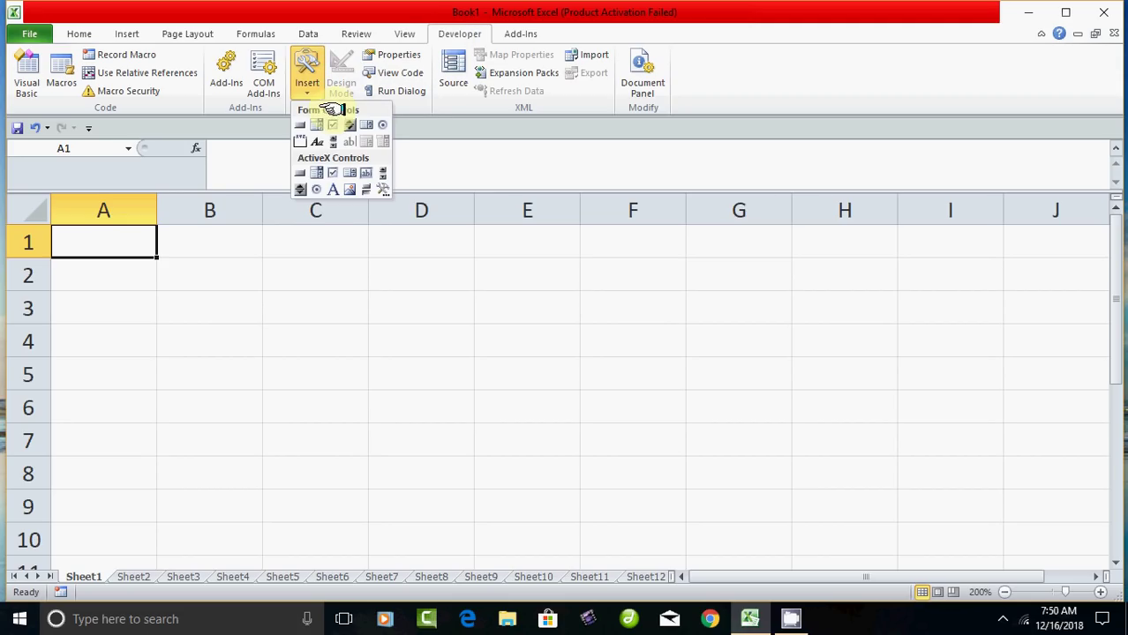
left_click(423, 125)
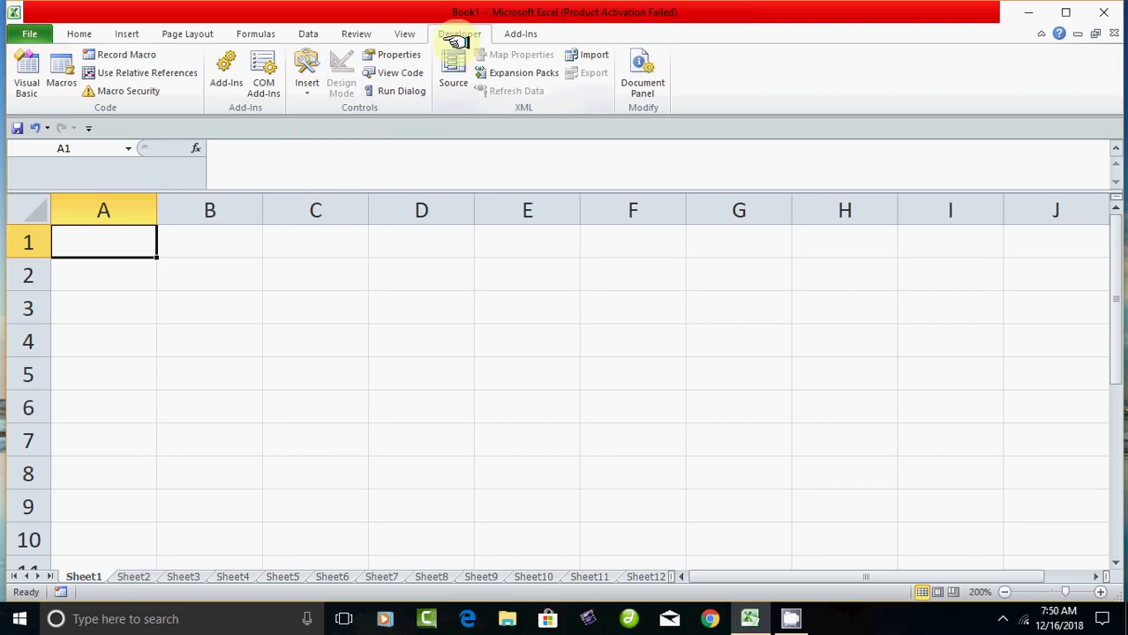
left_click(26, 66)
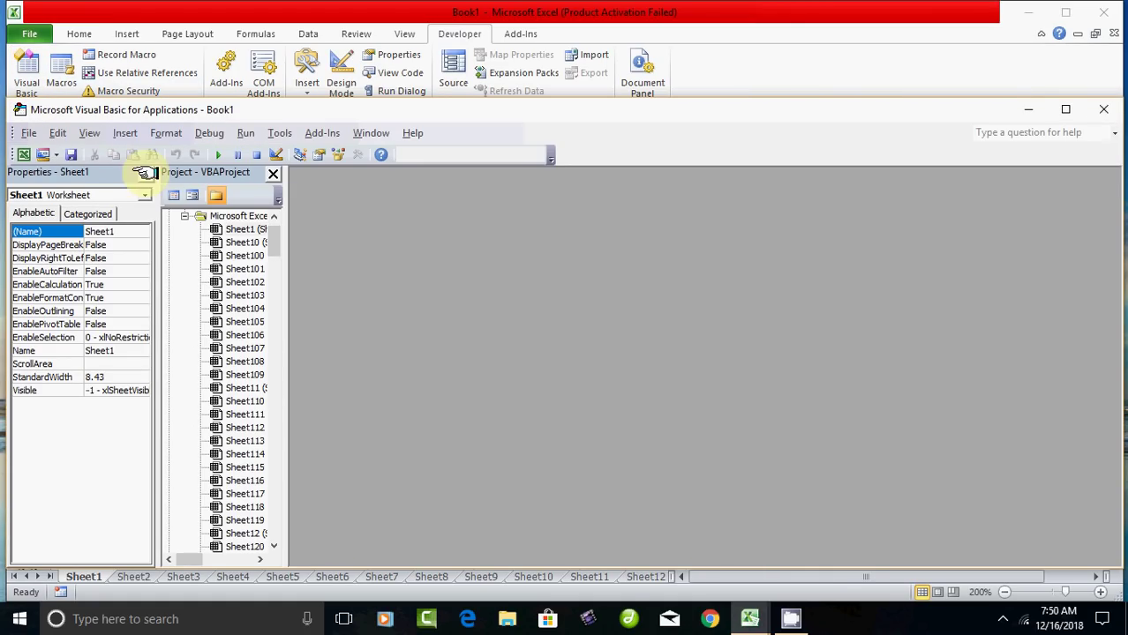
Insert a new blank UserForm1 into Book1's VBA project from the Insert menu.
left_click(124, 134)
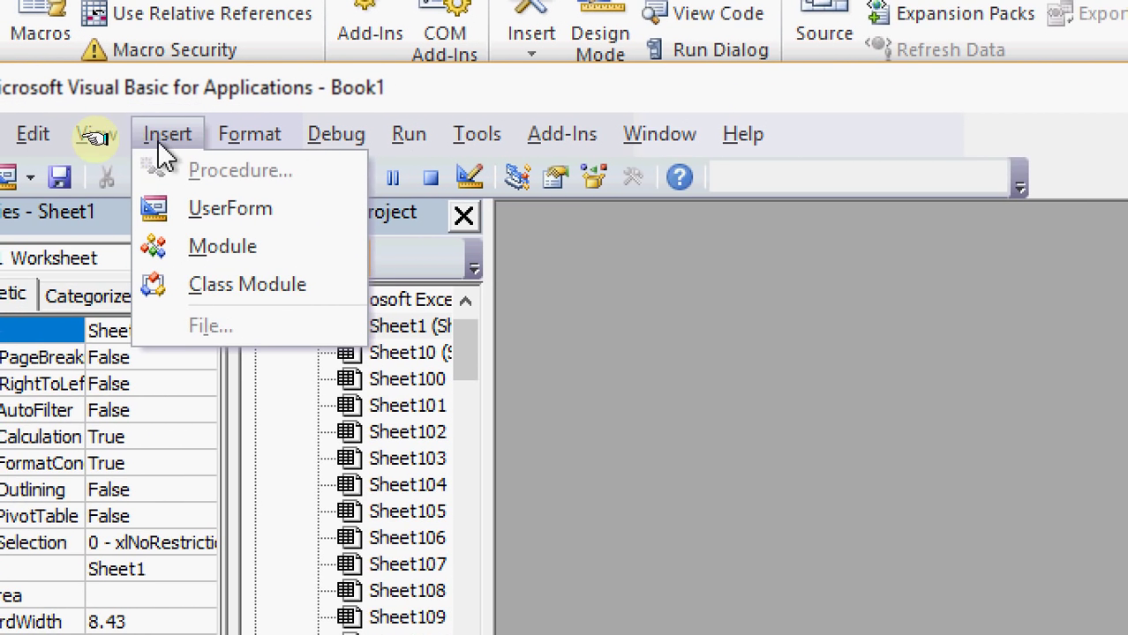
left_click(177, 133)
left_click(250, 136)
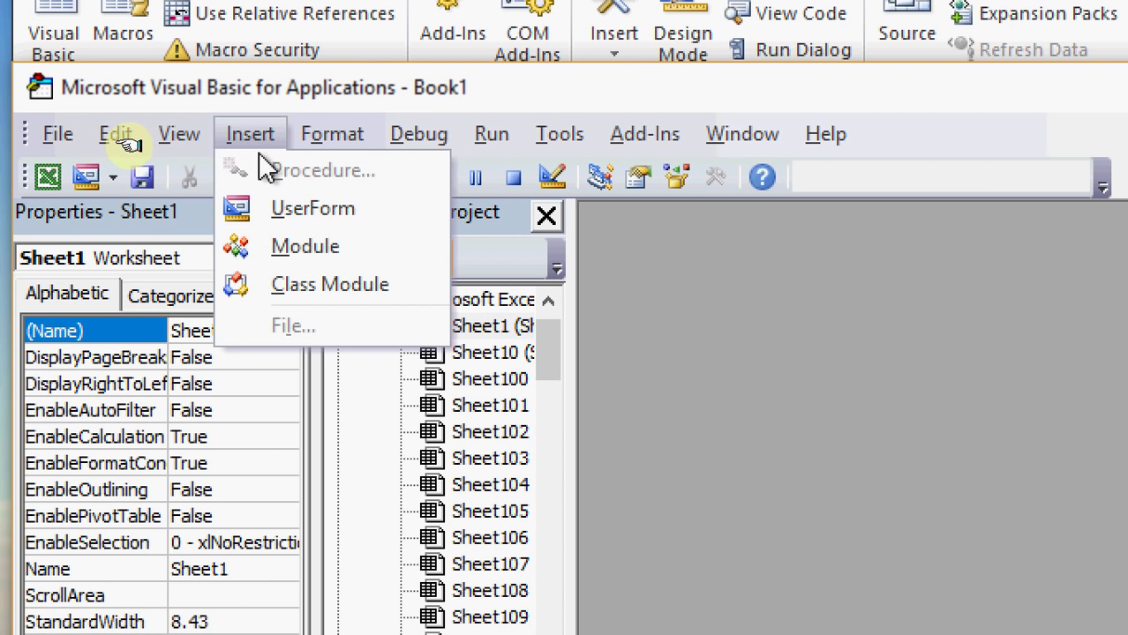
left_click(333, 213)
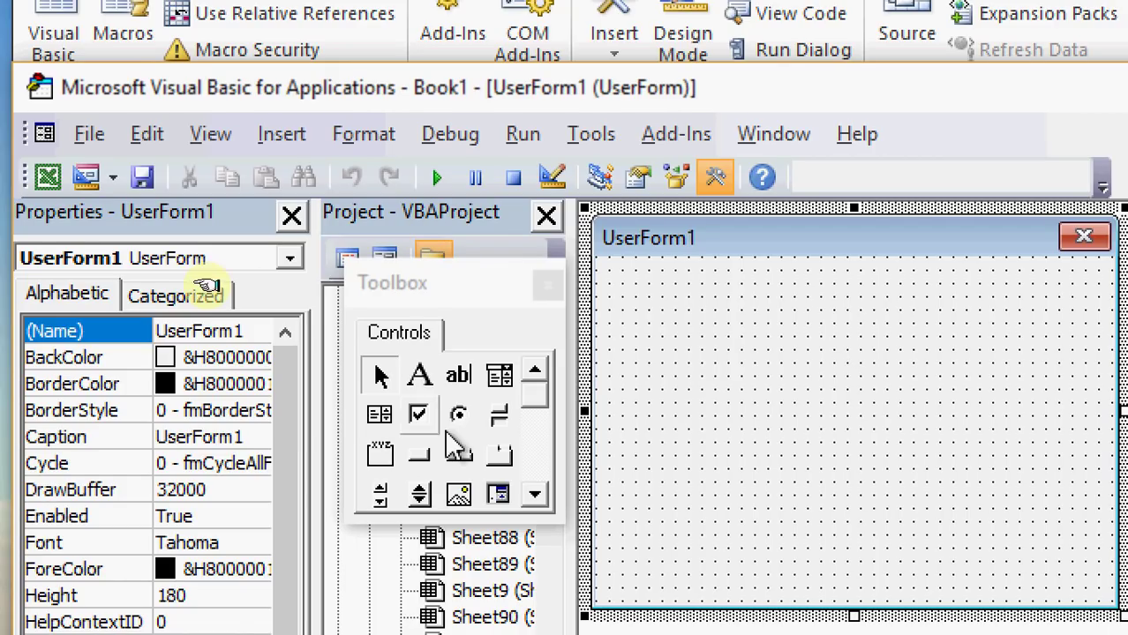
Draw ListBox1 in UserForm1's top-left corner and leave it selected.
left_click(380, 416)
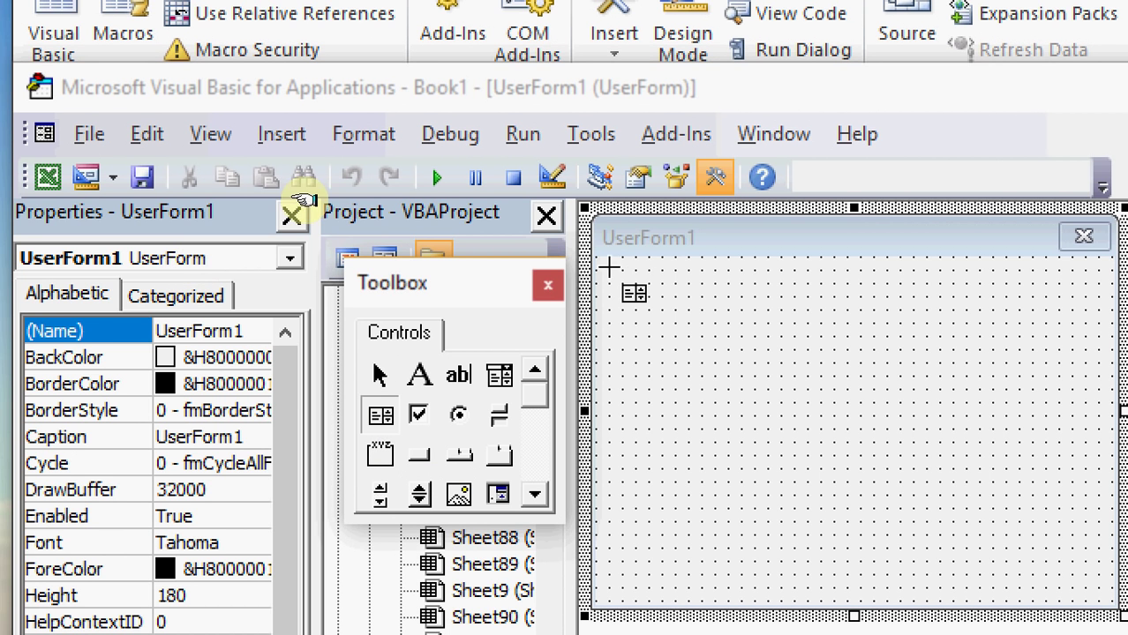
left_click_drag(609, 270, 796, 469)
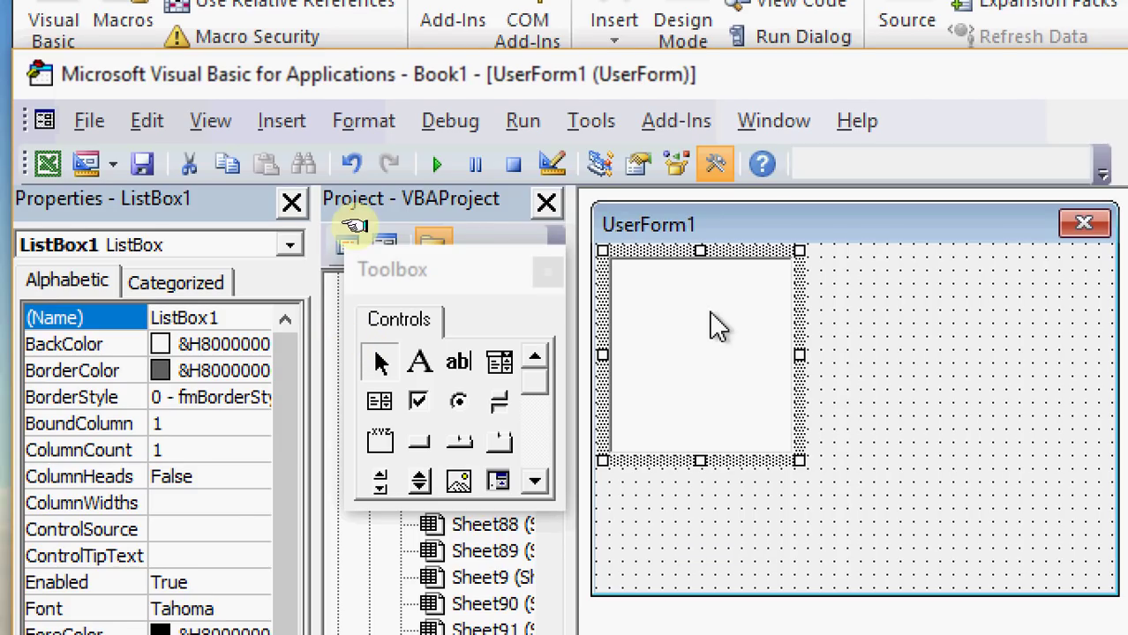
left_click(906, 245)
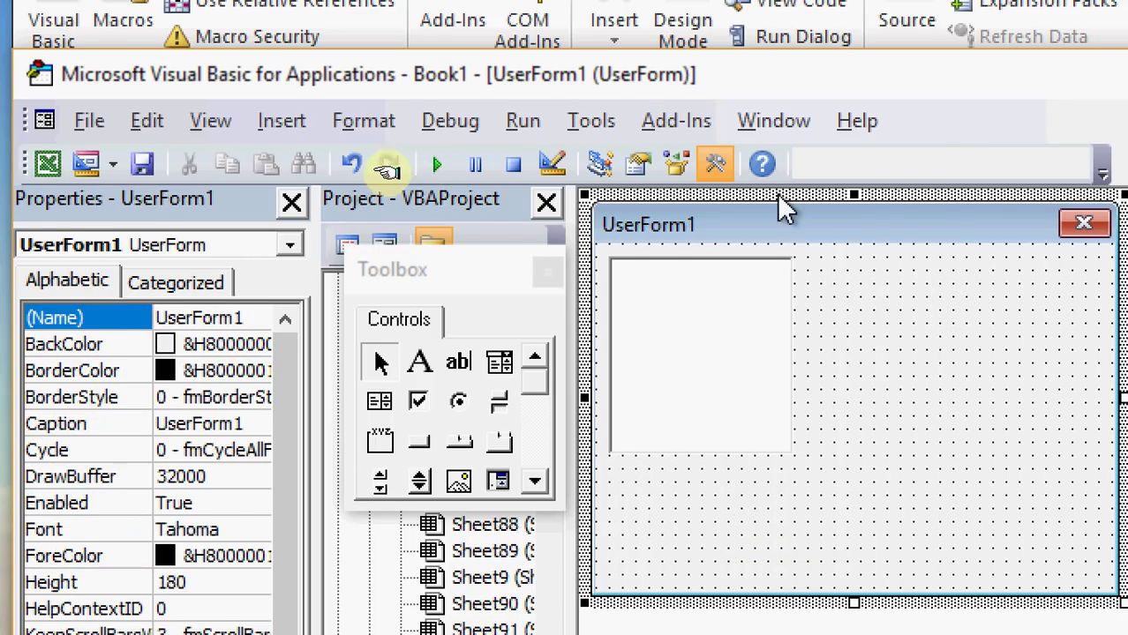
left_click(677, 282)
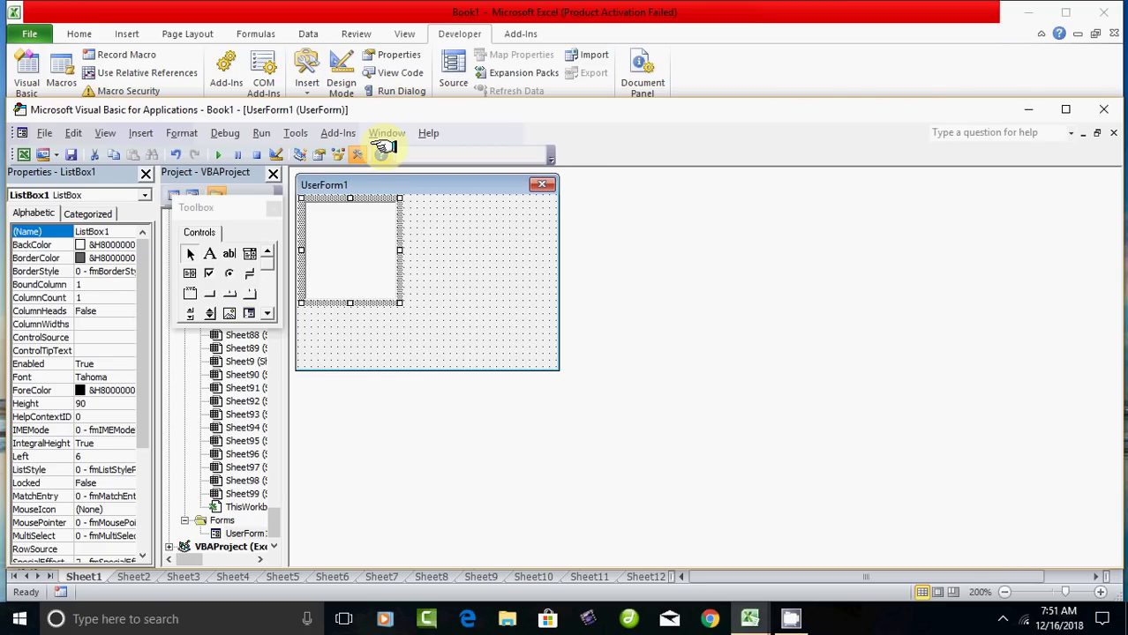
Return to the worksheet and enter the heading 'Name' in A1.
left_click(1024, 110)
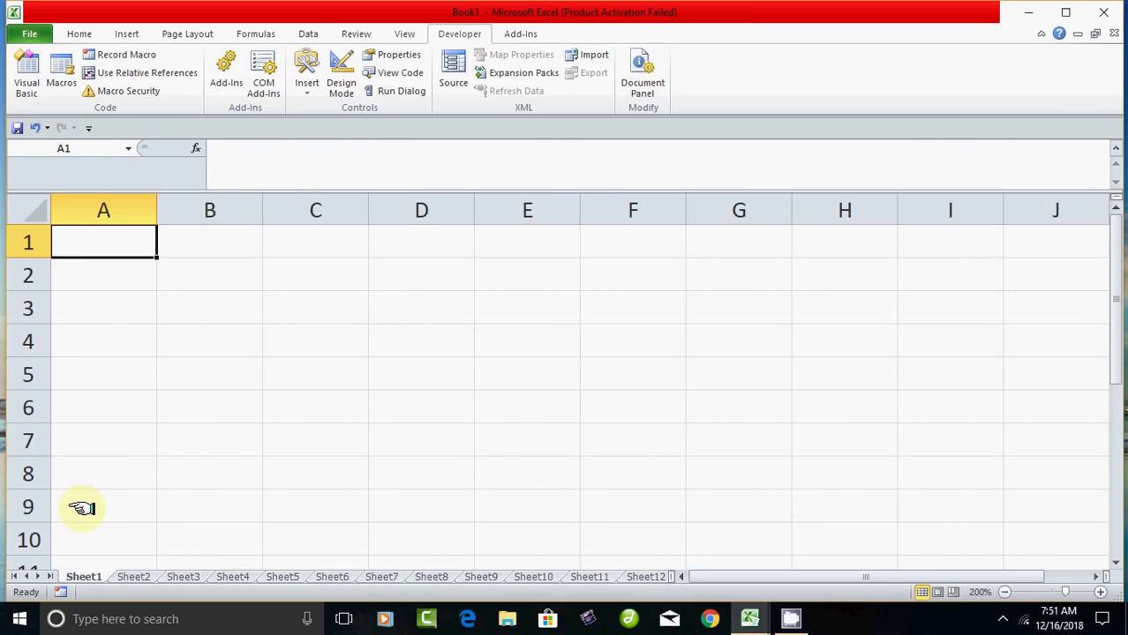
type("N")
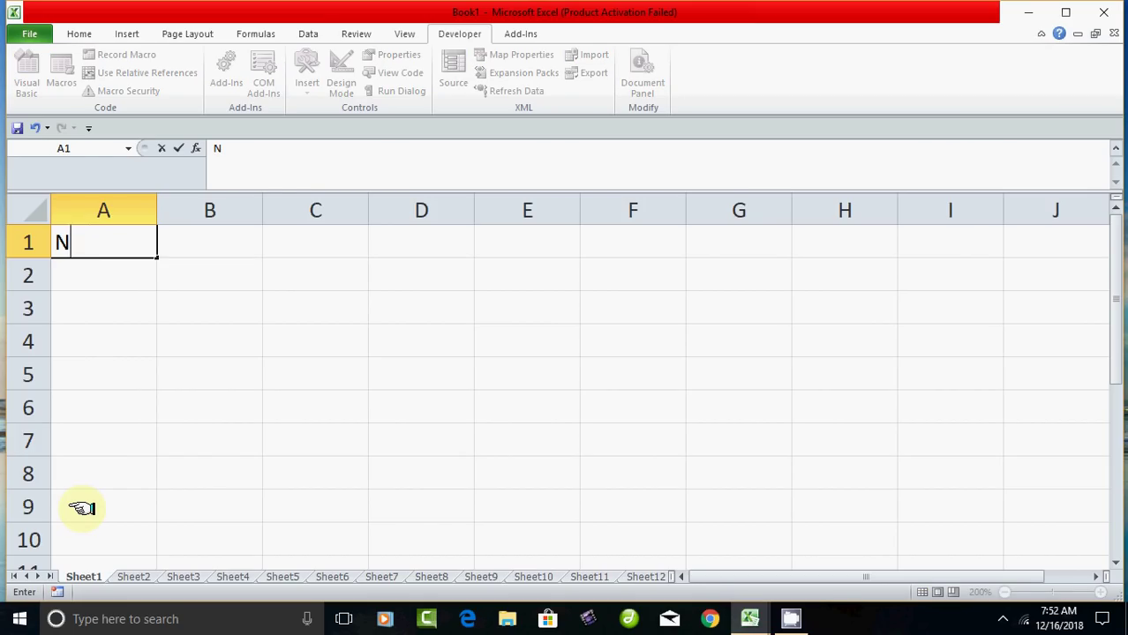
type("m")
key("BackSpace")
type("ame")
key("Return")
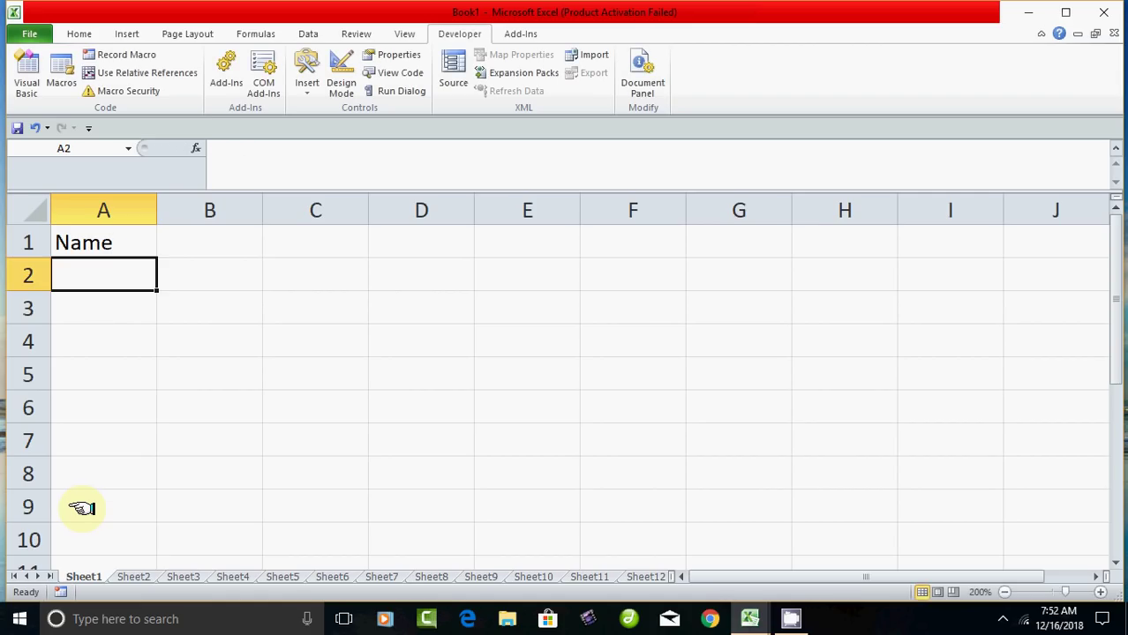
Enter Siva, Kumar, Latha and Murugan in A2:A5.
type("Siva")
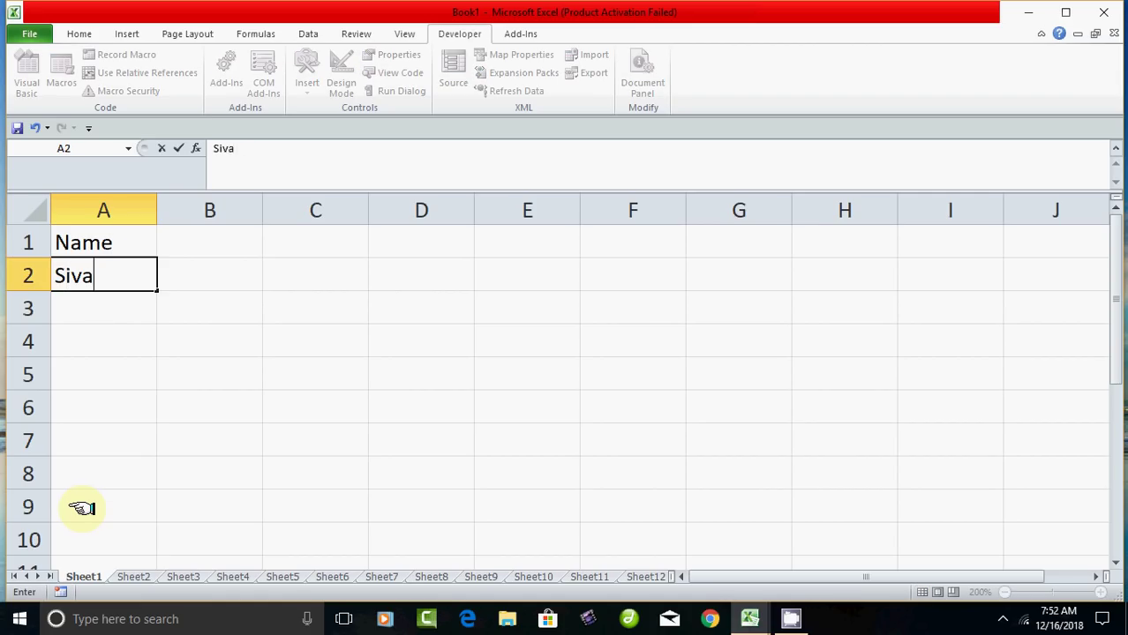
key("Return")
type("Km")
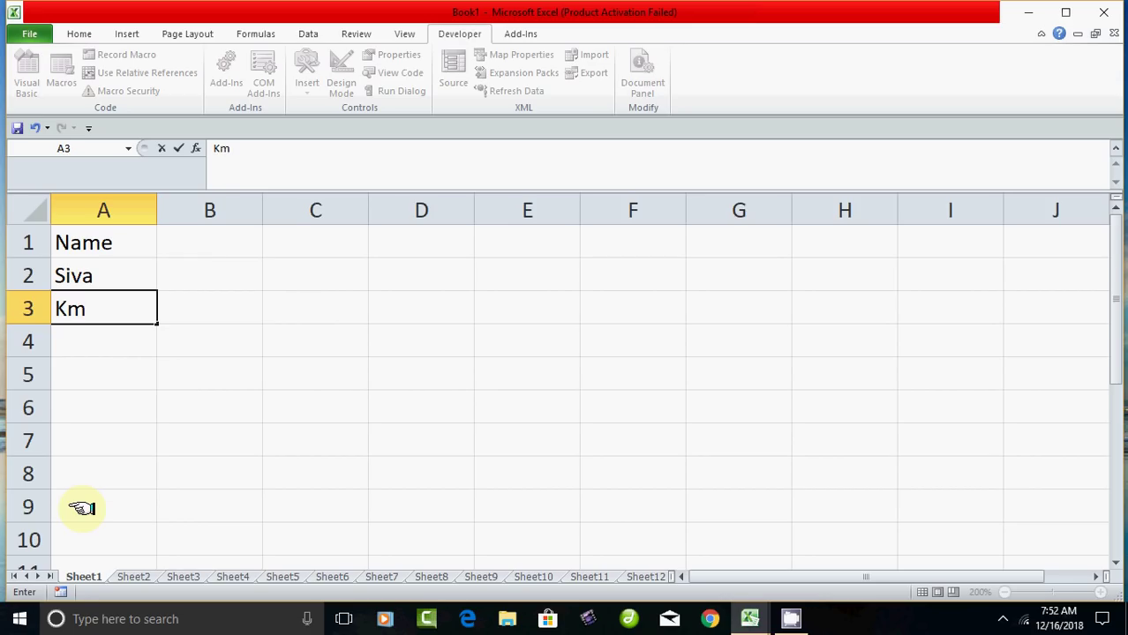
key("BackSpace")
type("umar")
key("Return")
type("Lat")
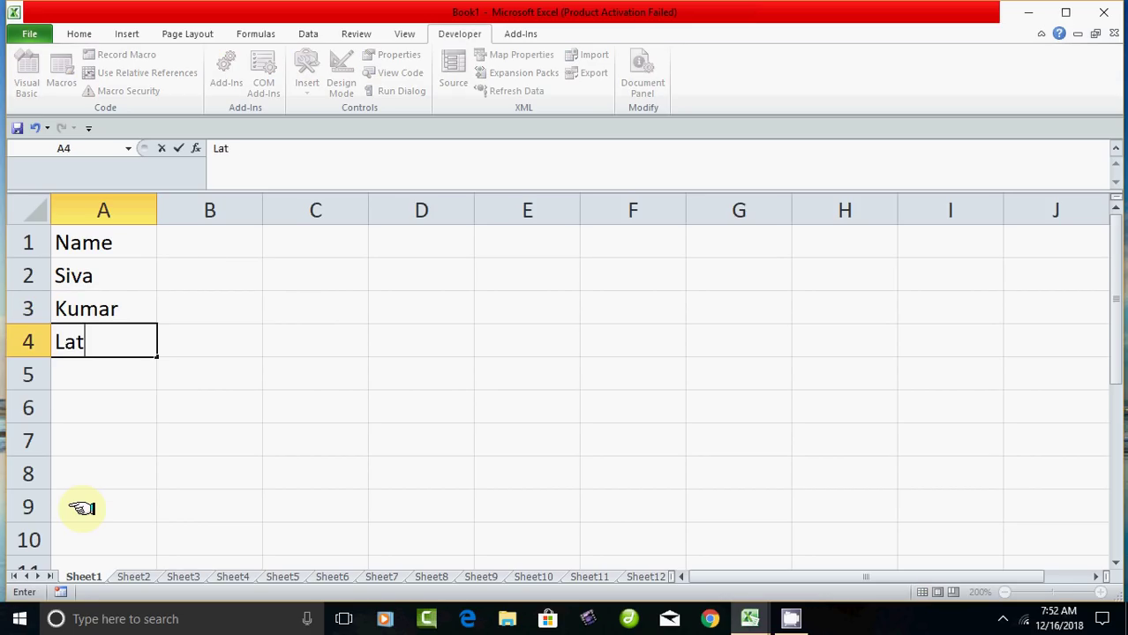
type("ha")
key("Return")
key("shift+Up")
type("Mu")
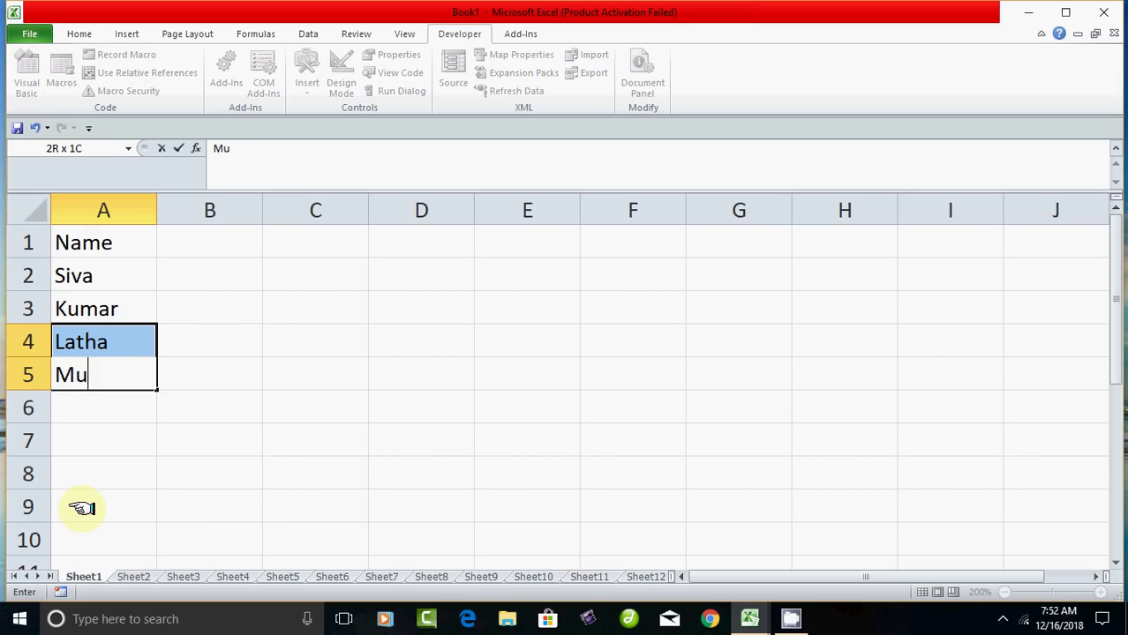
type("ruga")
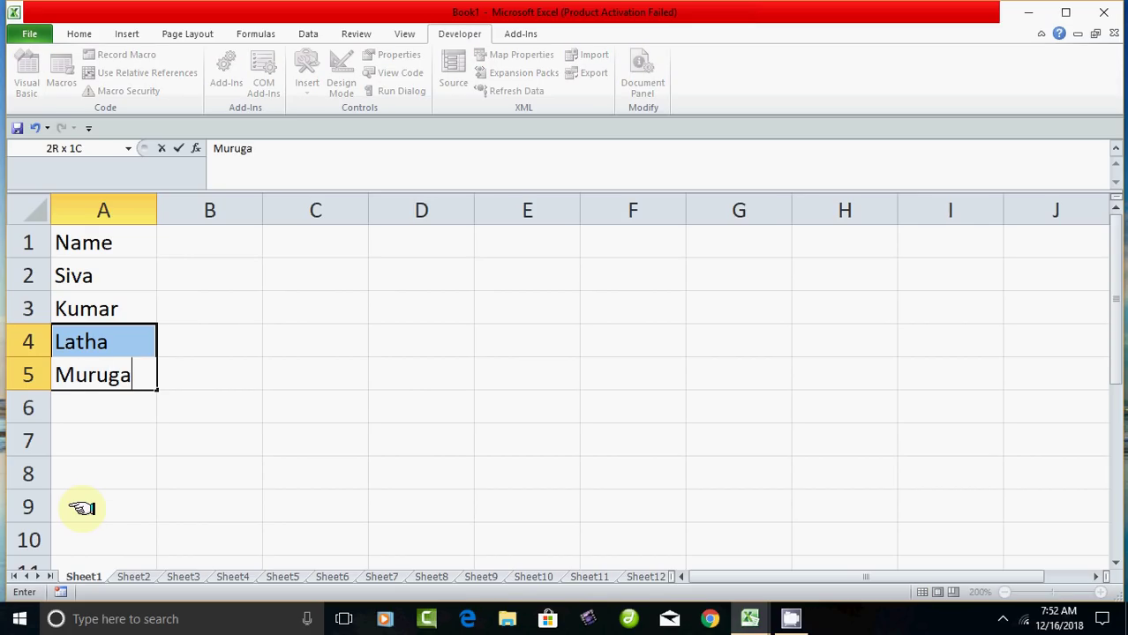
type("n")
key("Return")
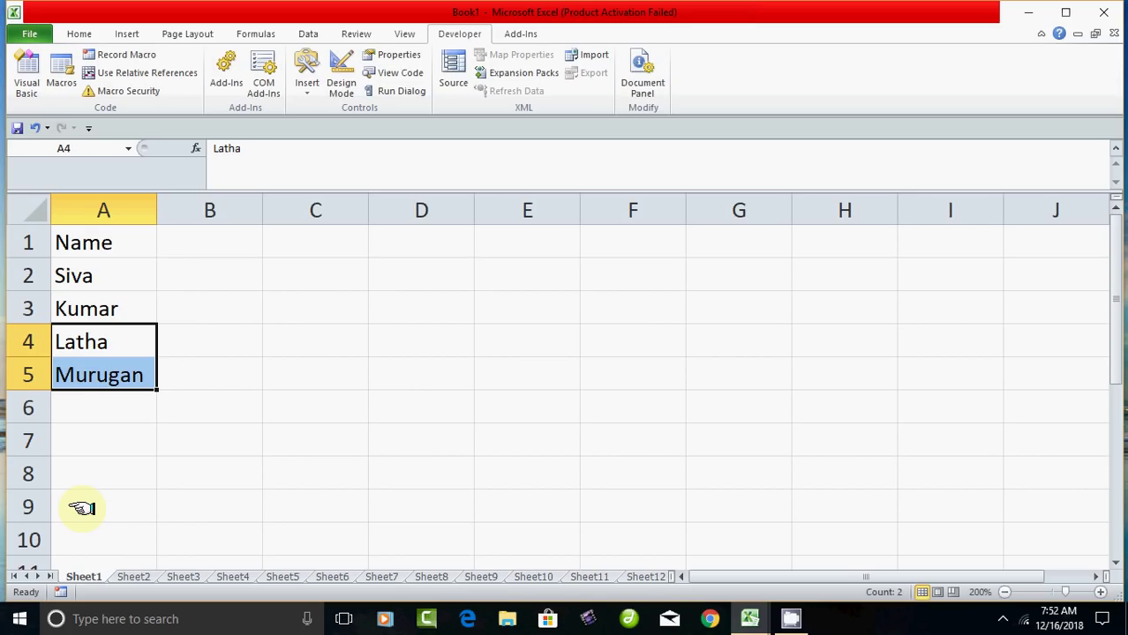
Enter Mohamed, Niyas and Ahamad in A6:A8.
left_click(108, 409)
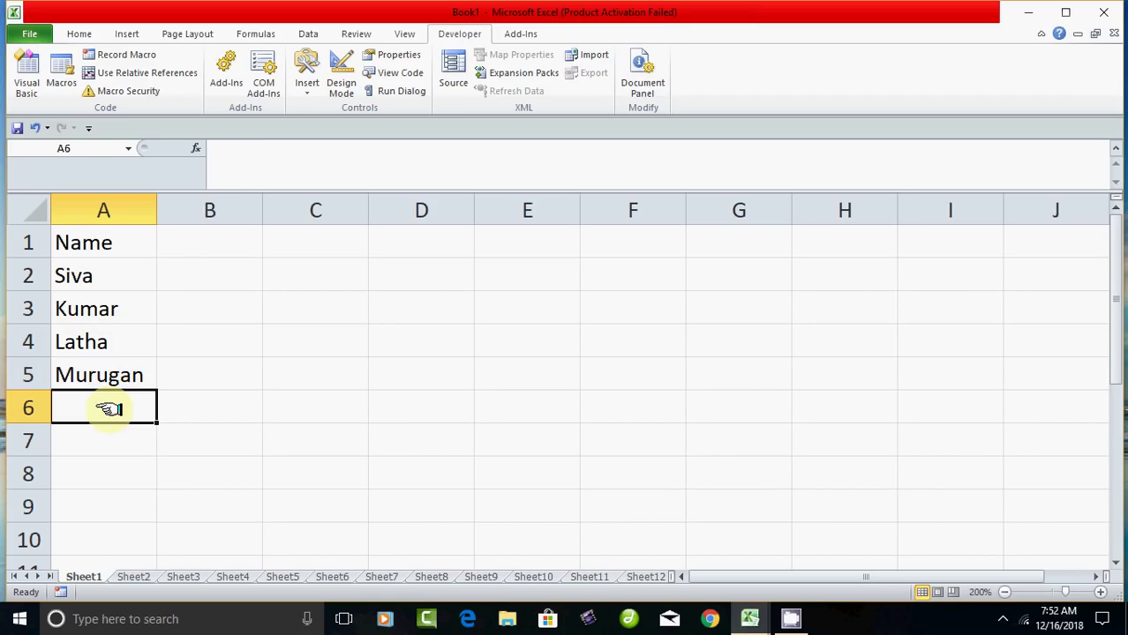
type("Moh")
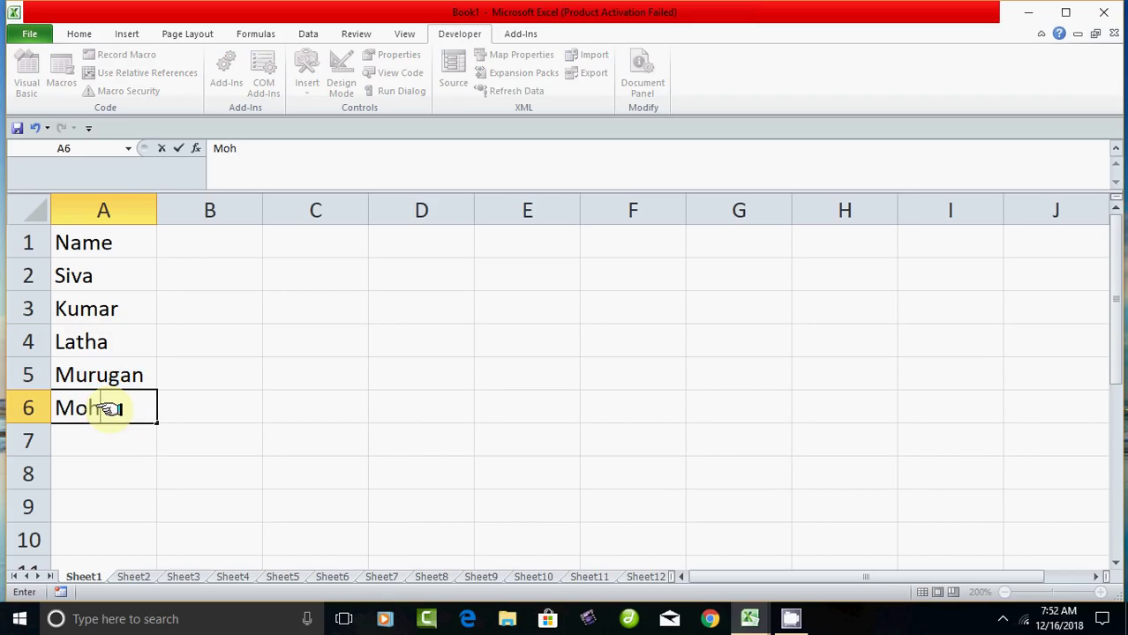
type("amed")
key("Return")
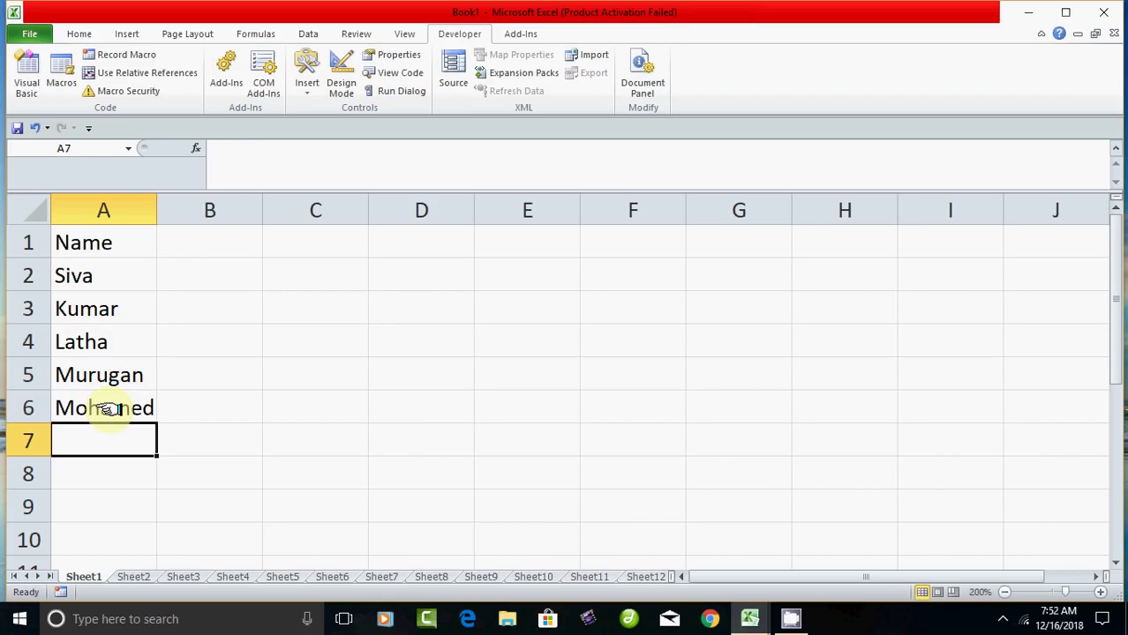
type("Niyas")
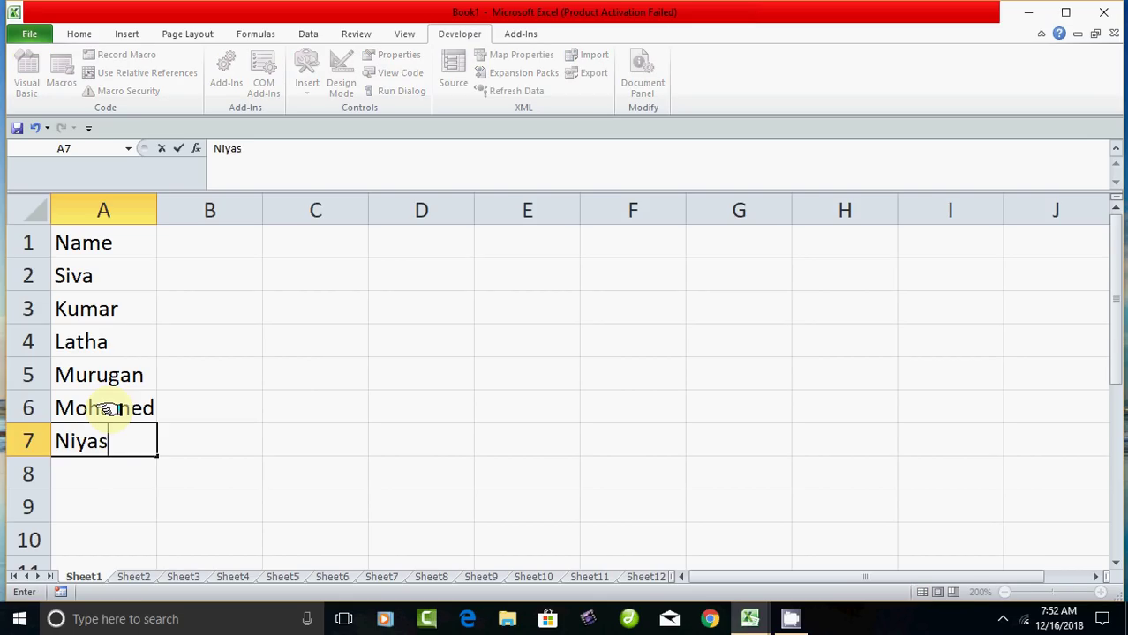
key("Return")
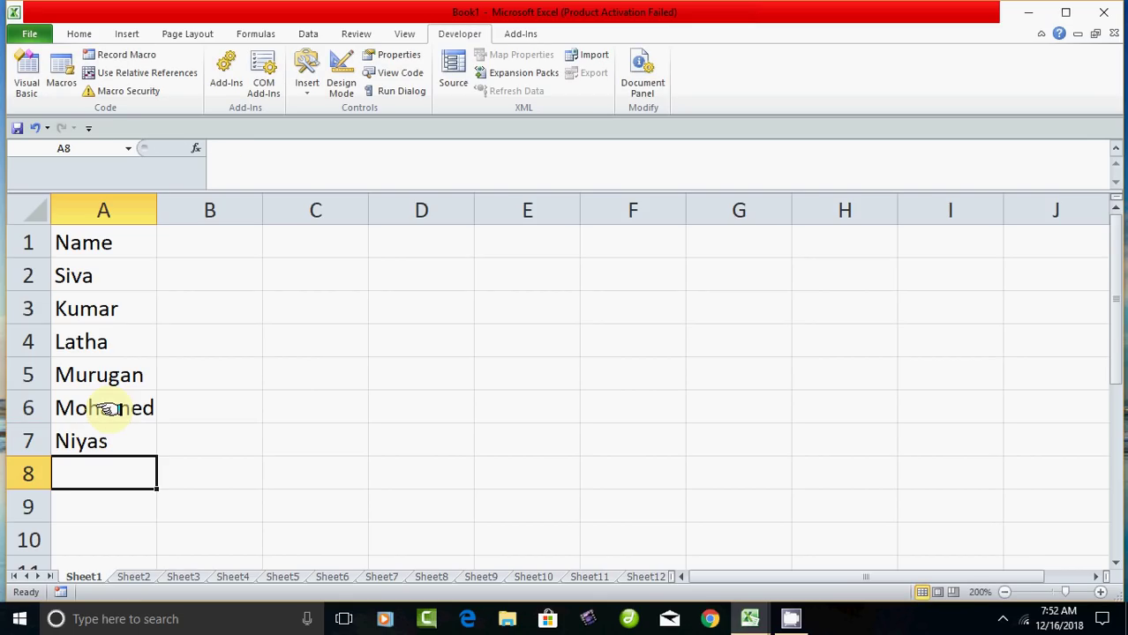
type("Aham,")
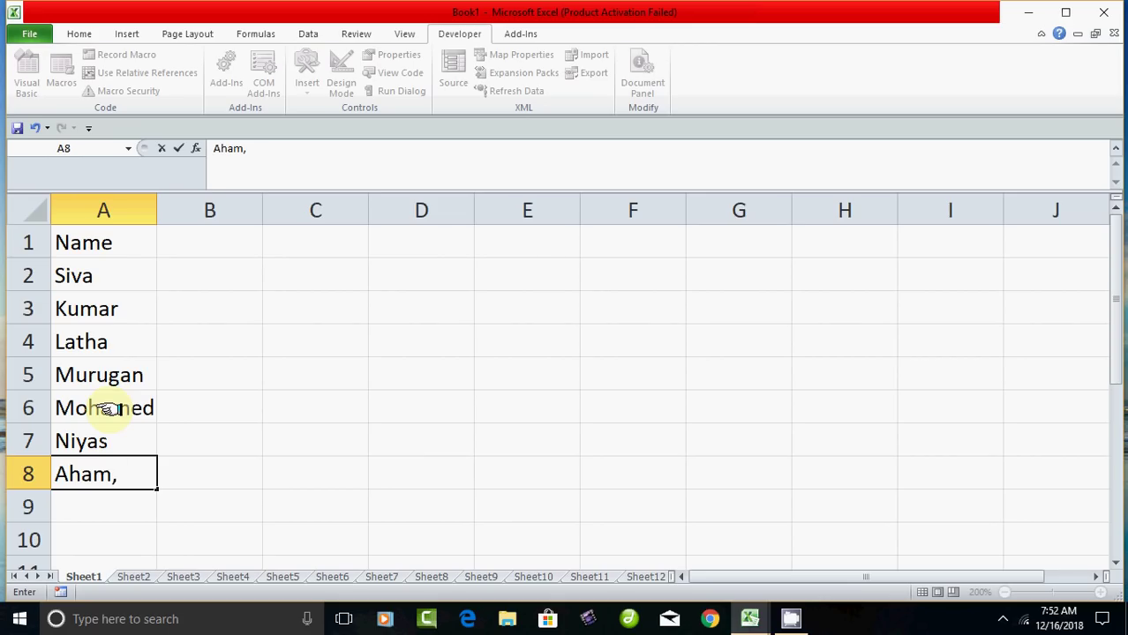
key("BackSpace")
type("ad")
key("Return")
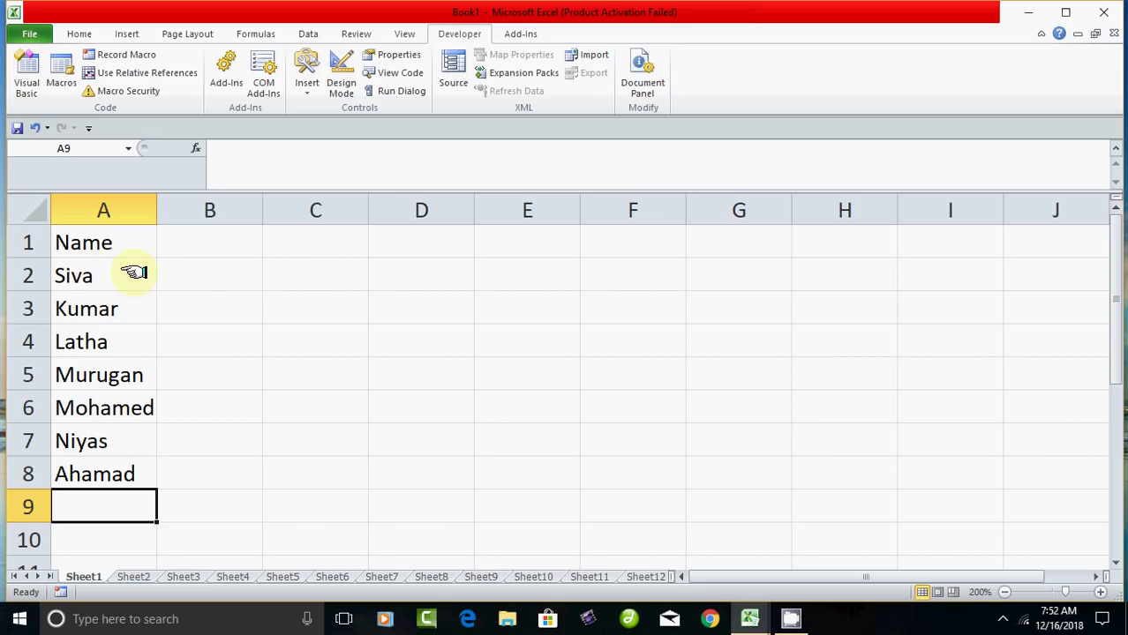
left_click(187, 275)
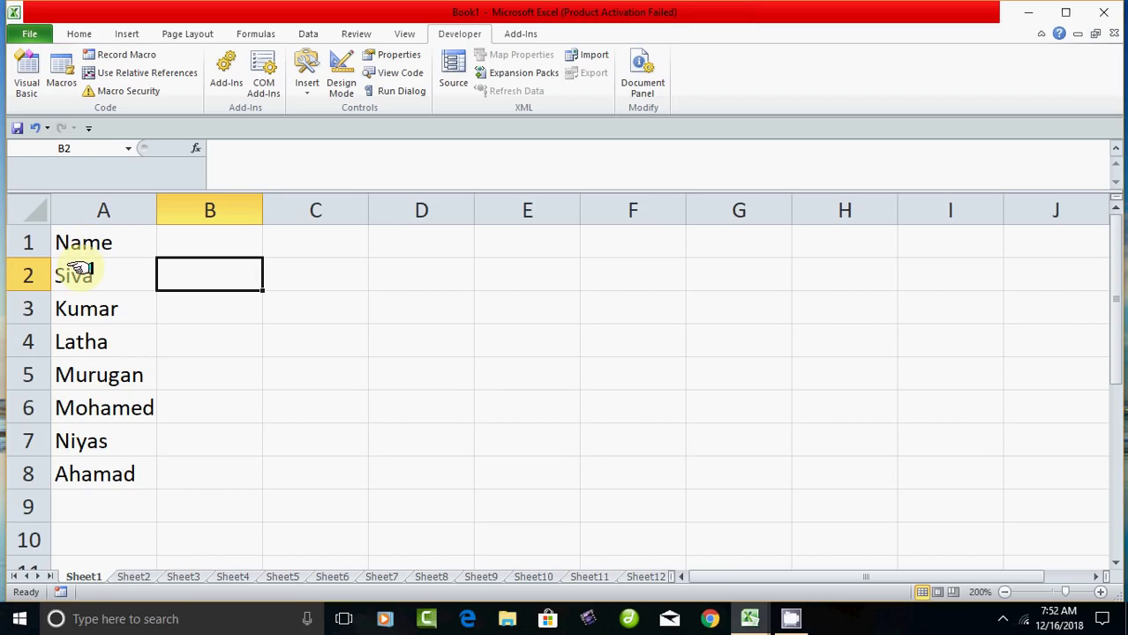
Select A2:A8 and name the range 'name' in the Name Box.
left_click_drag(80, 269, 111, 472)
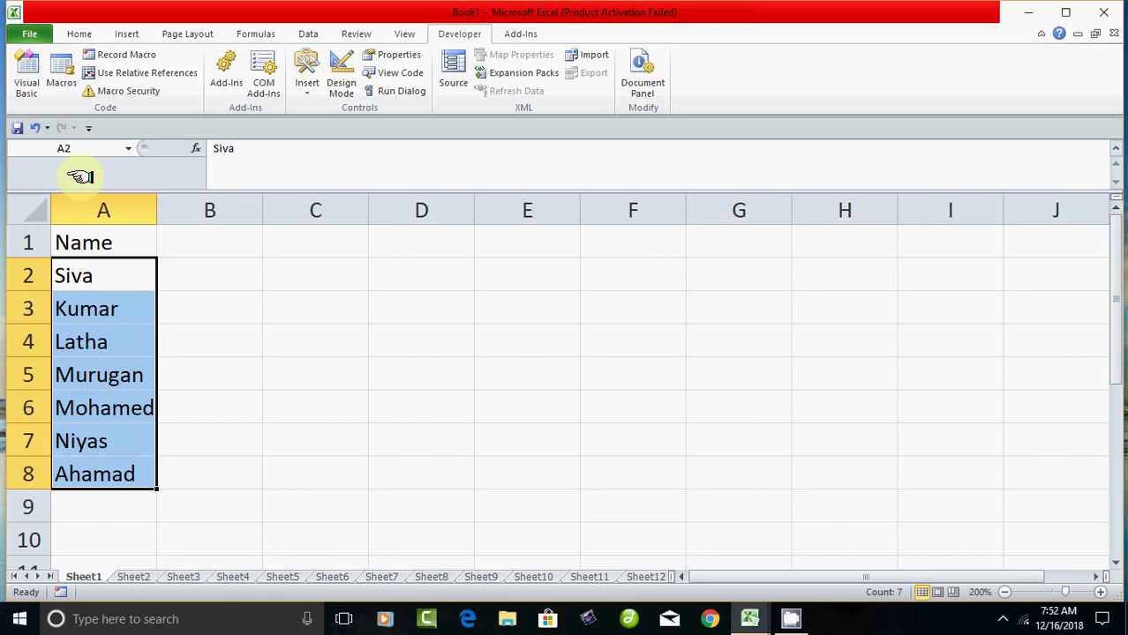
left_click(71, 149)
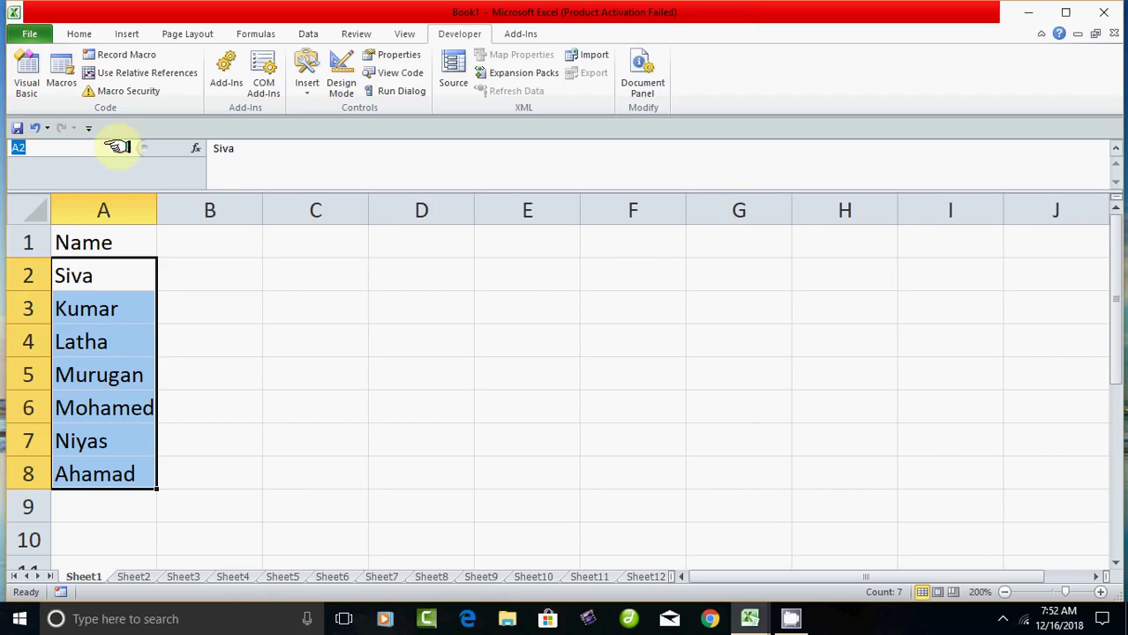
left_click(269, 372)
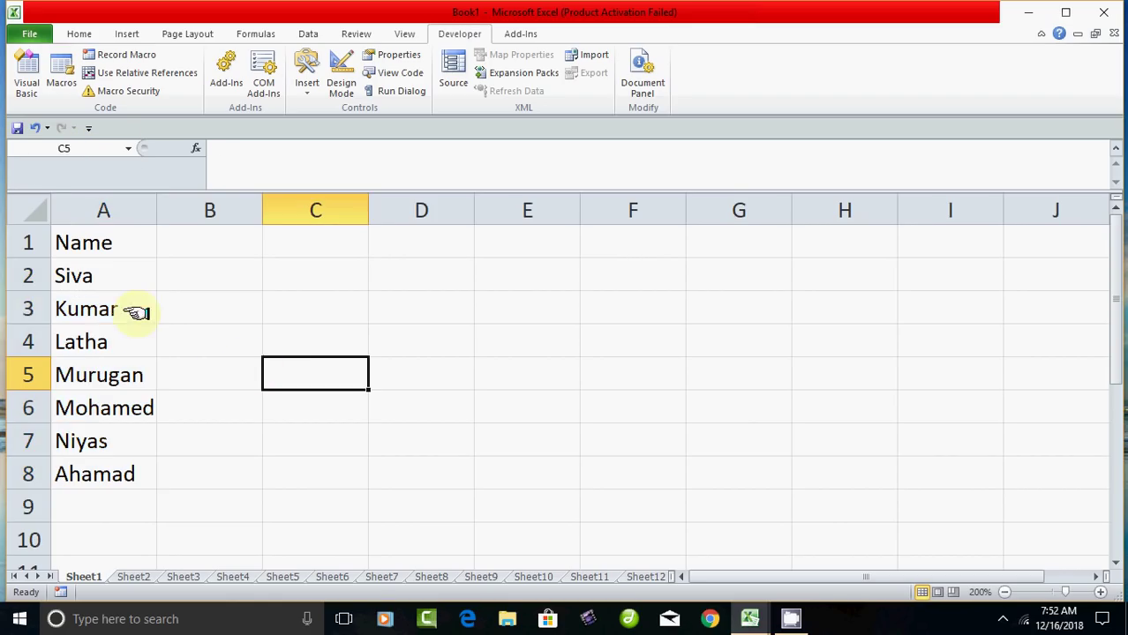
left_click_drag(88, 269, 93, 461)
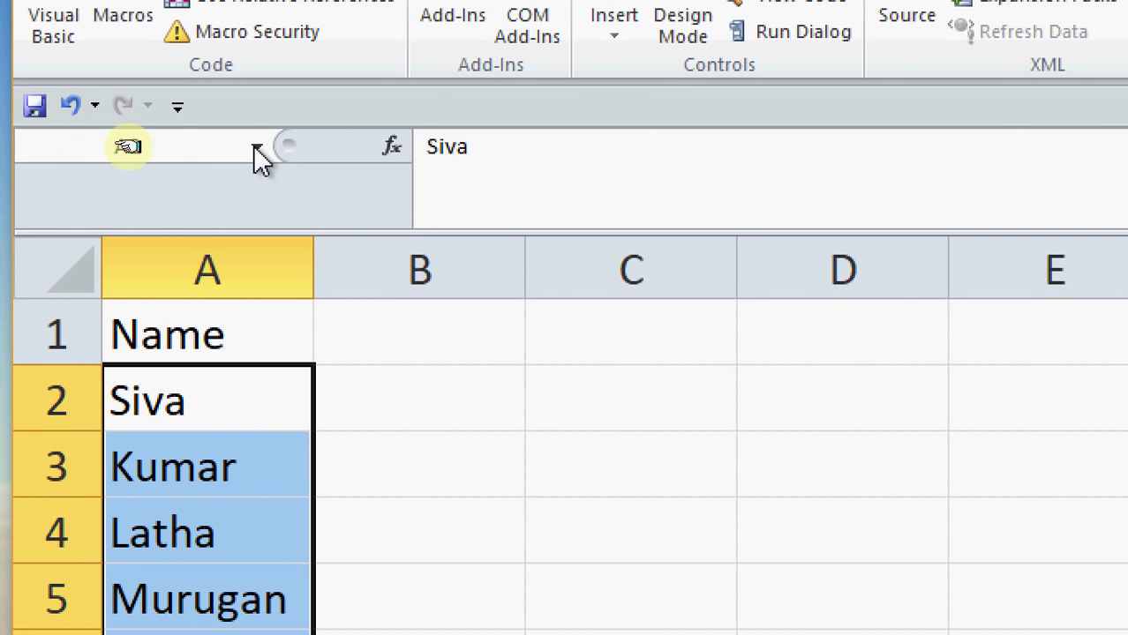
left_click(151, 145)
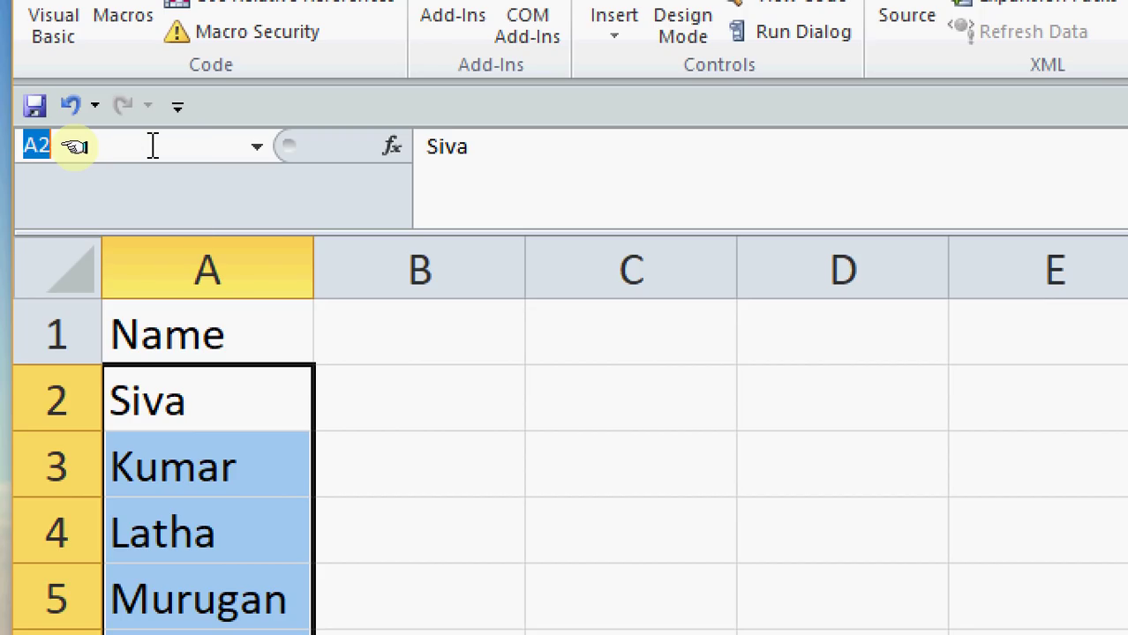
type("na")
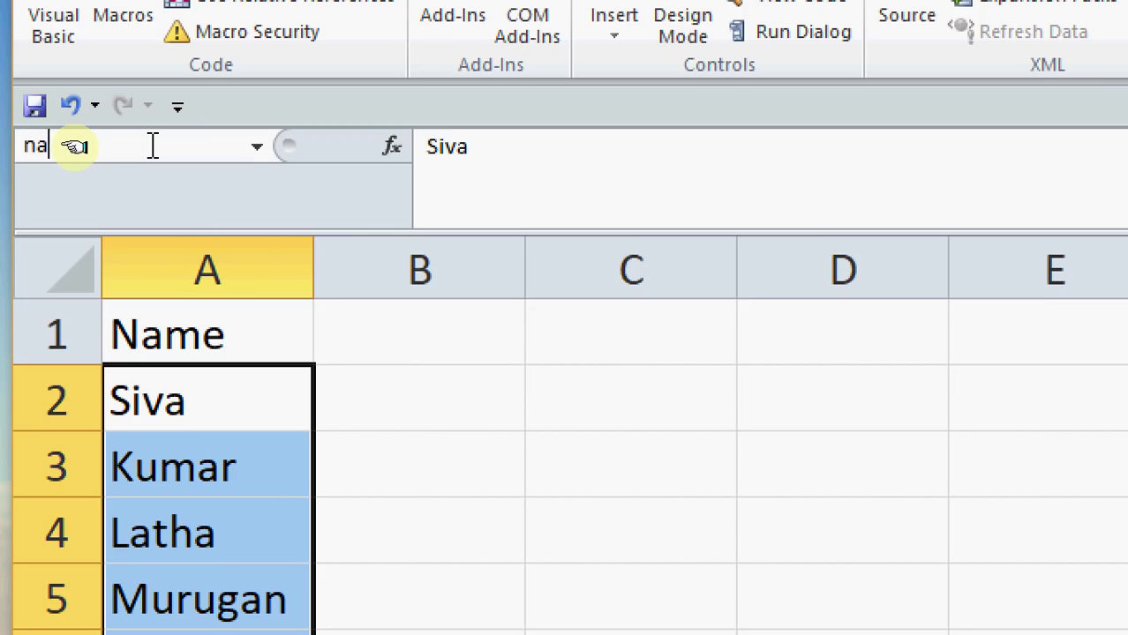
type("m")
type("e")
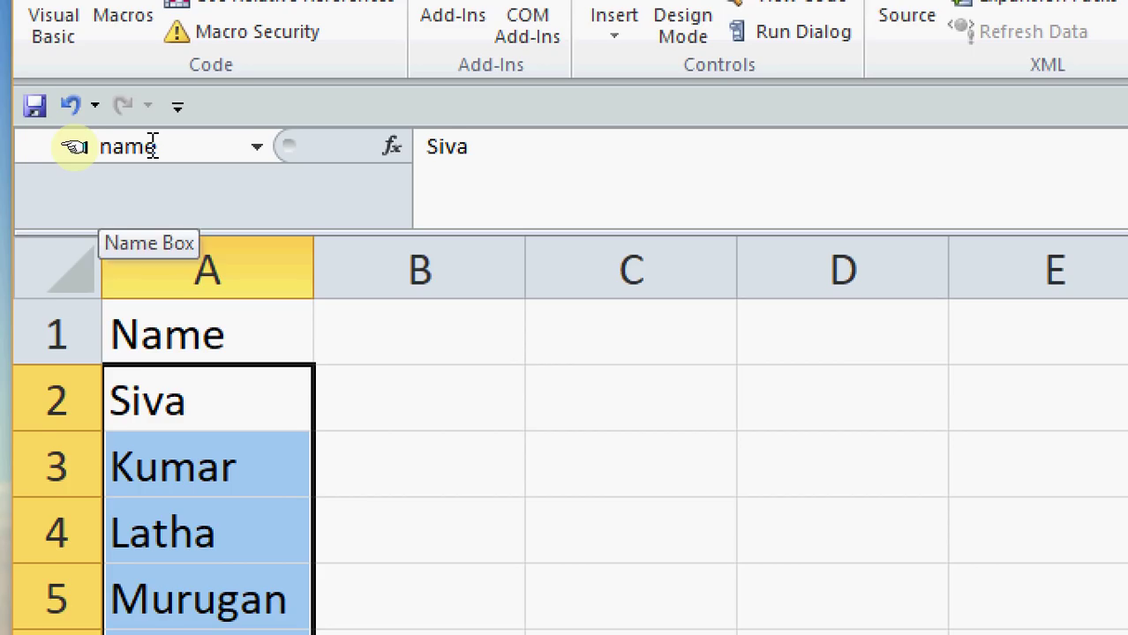
key("Return")
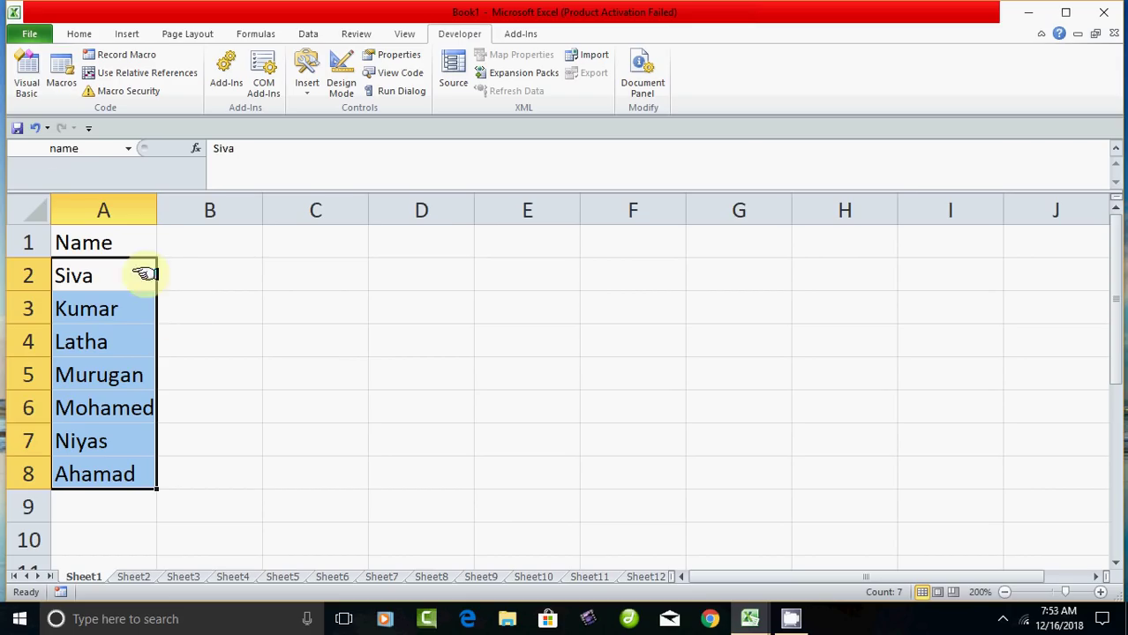
Enlarge UserForm1 and move ListBox1 inward so its Left is 54.
left_click(27, 72)
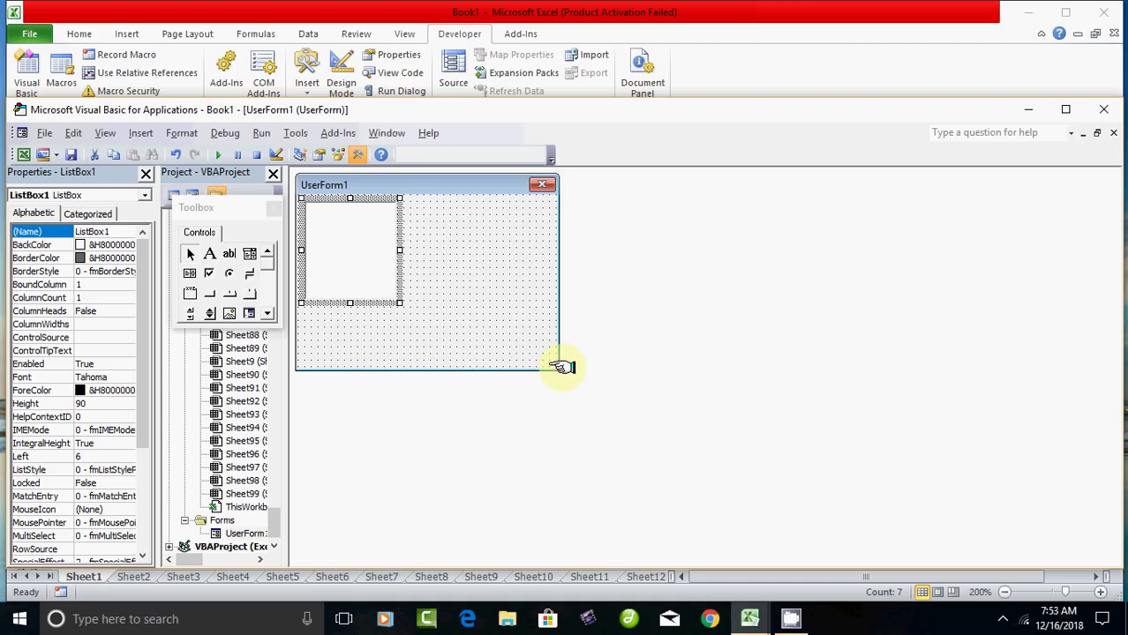
left_click(549, 362)
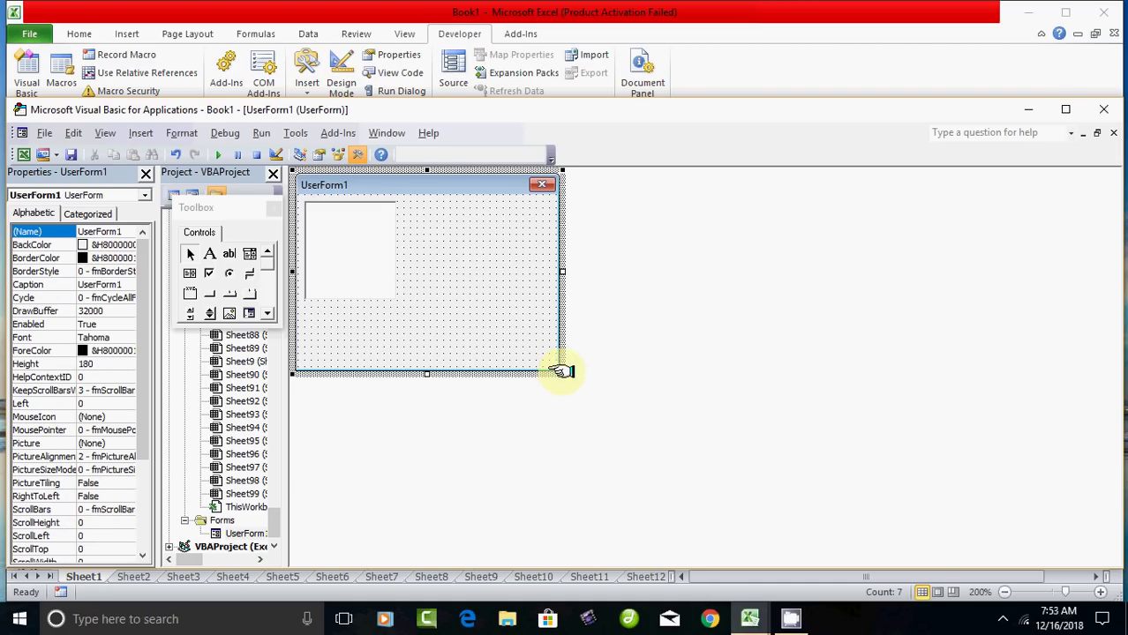
left_click_drag(561, 371, 673, 474)
left_click(369, 266)
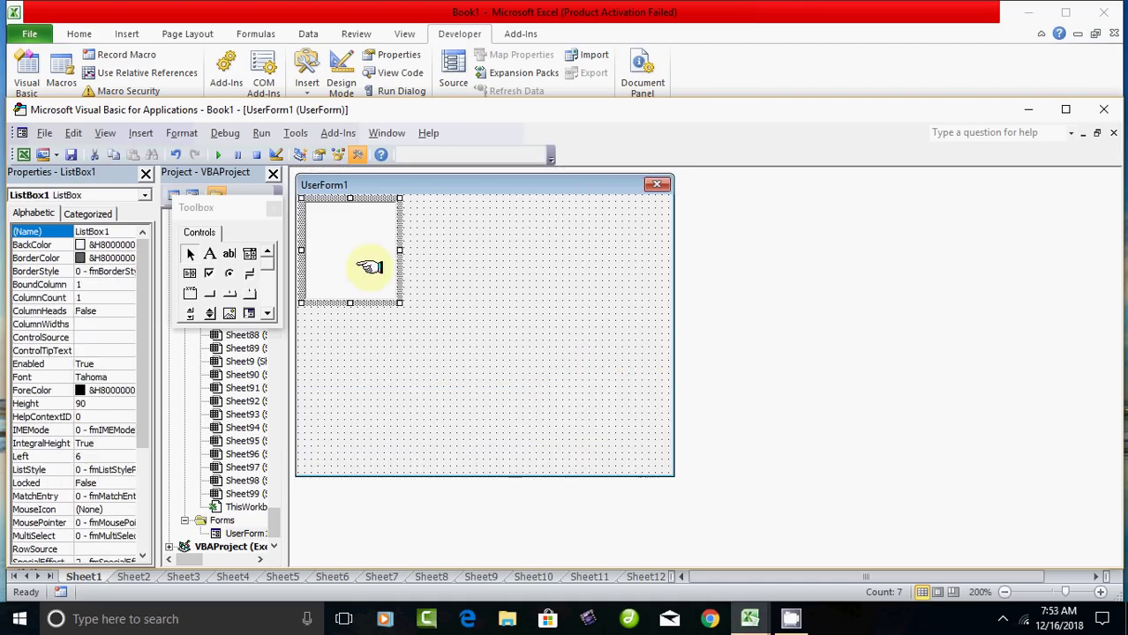
left_click_drag(352, 260, 411, 293)
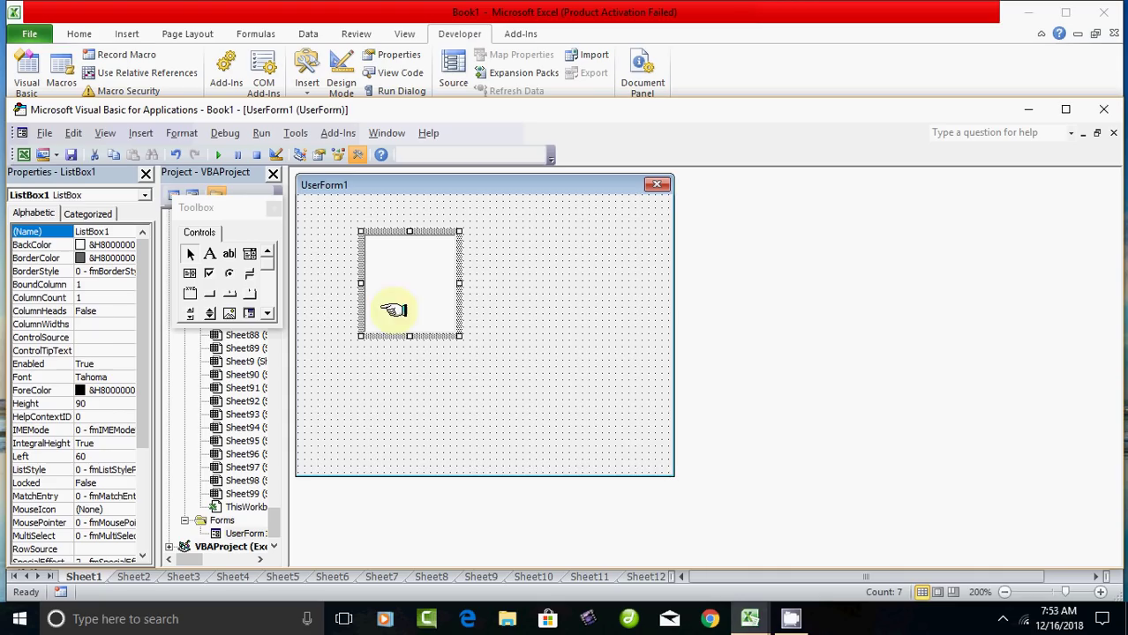
mouse_move(418, 271)
left_mouse_down()
mouse_move(383, 259)
mouse_move(395, 297)
mouse_move(383, 260)
mouse_move(371, 311)
left_mouse_up()
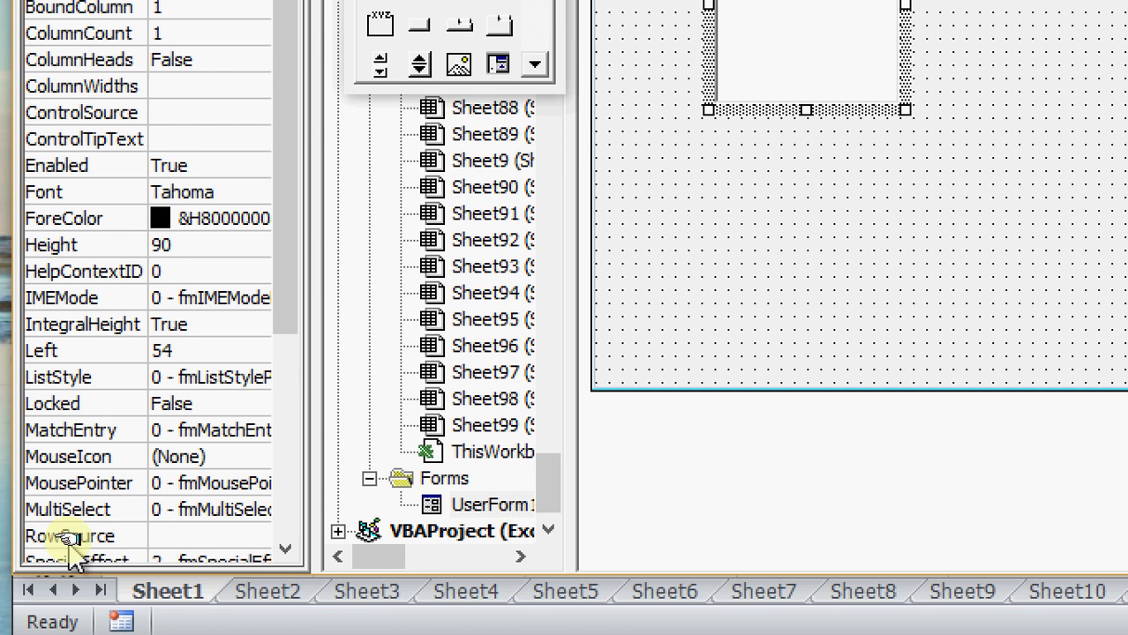
Set ListBox1's RowSource property to 'name'.
left_click(284, 549)
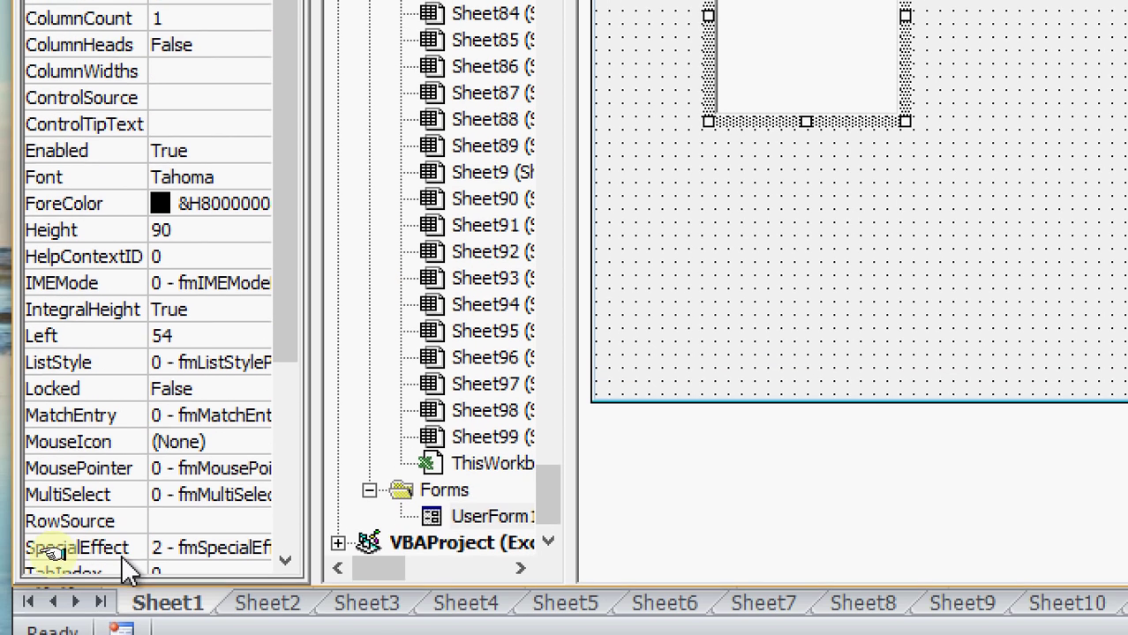
left_click(172, 520)
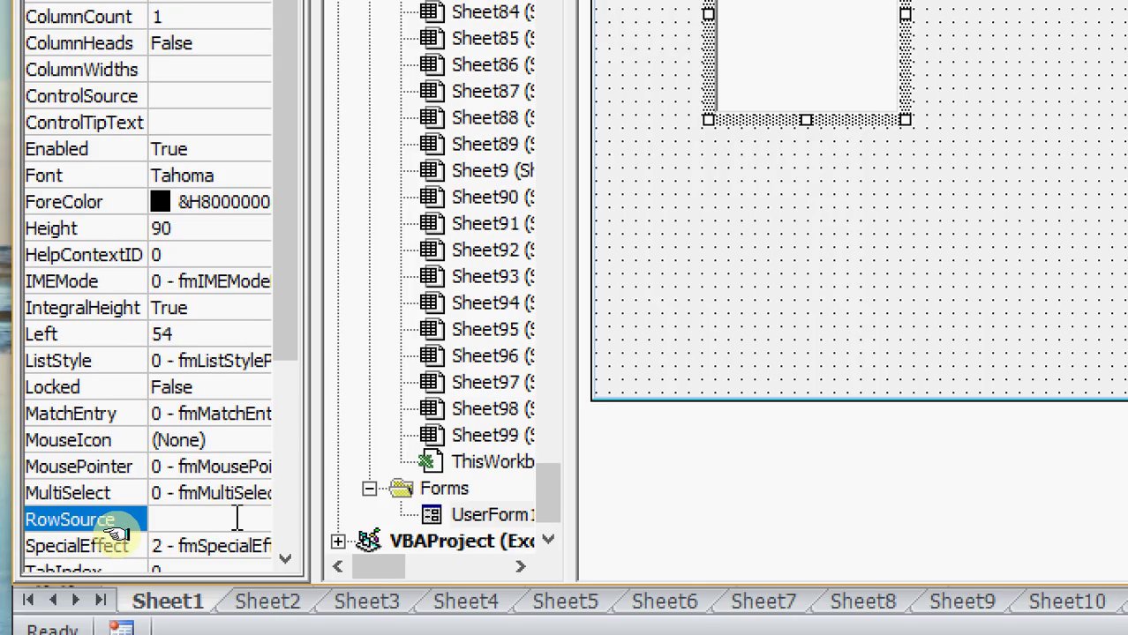
type("nam")
type("ee")
key("BackSpace")
key("Return")
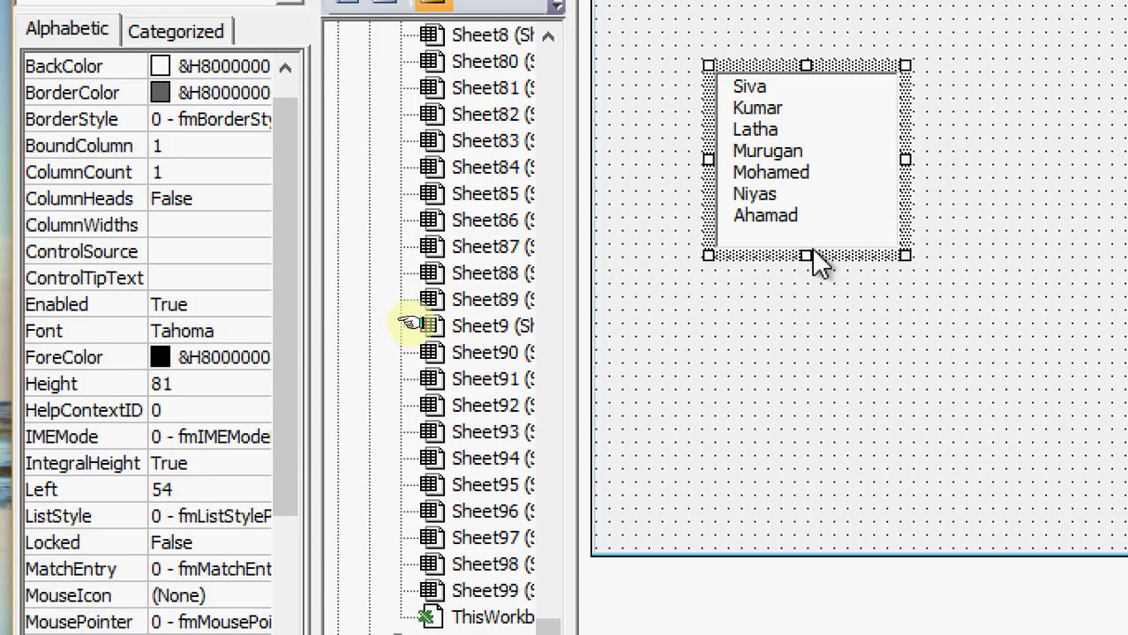
Resize ListBox1 to Height 84 so all seven names are visible.
left_click_drag(809, 256, 808, 234)
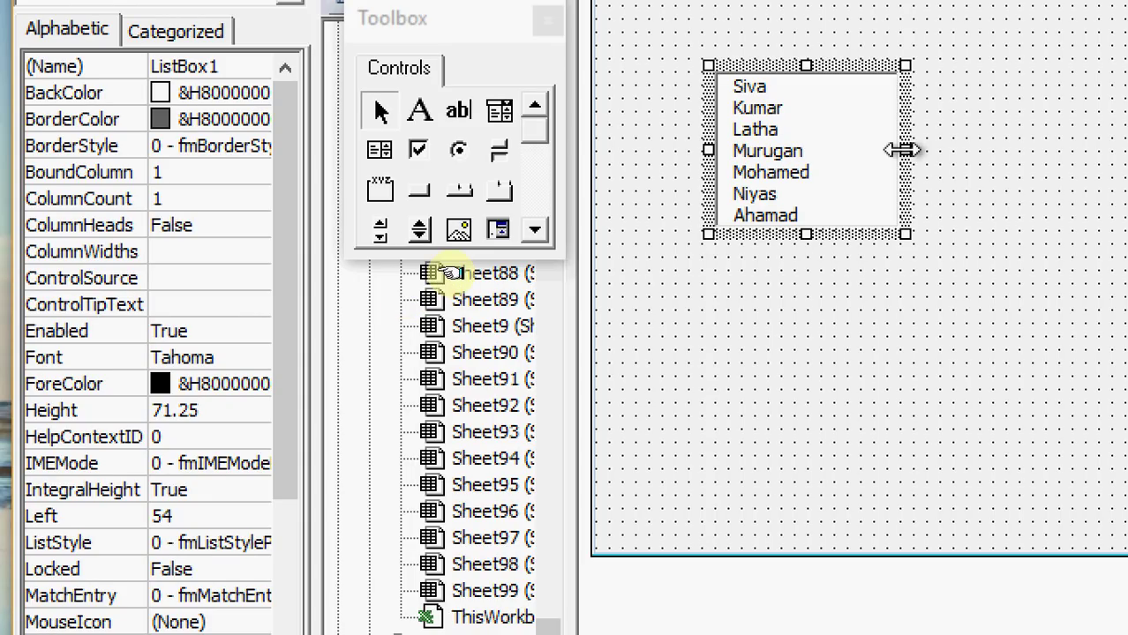
left_click_drag(902, 150, 833, 157)
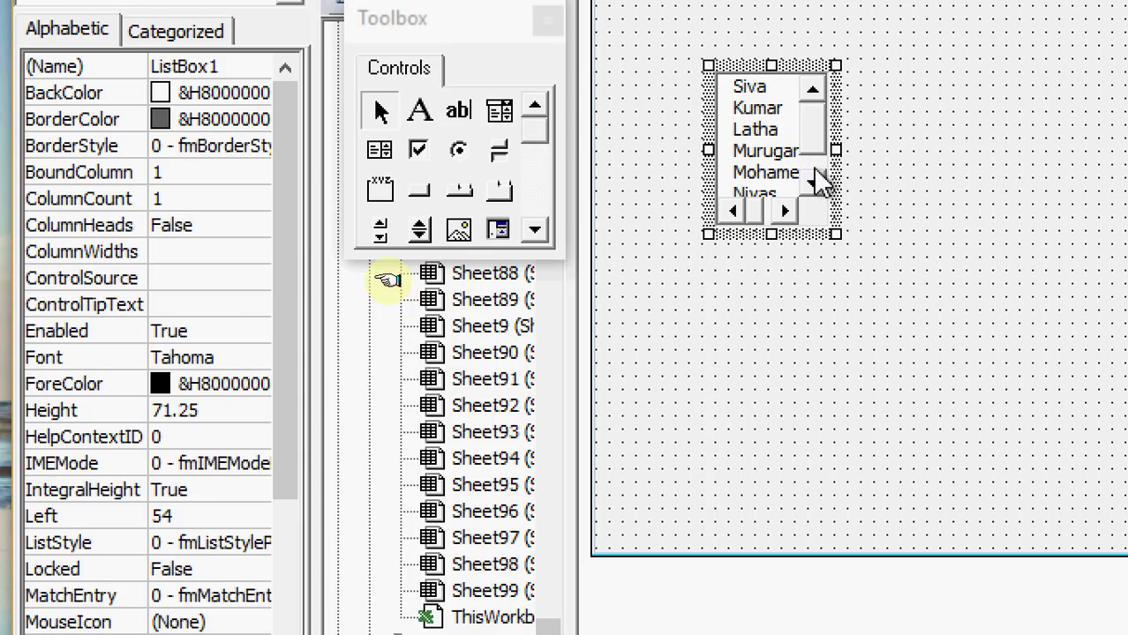
left_click_drag(835, 237, 885, 259)
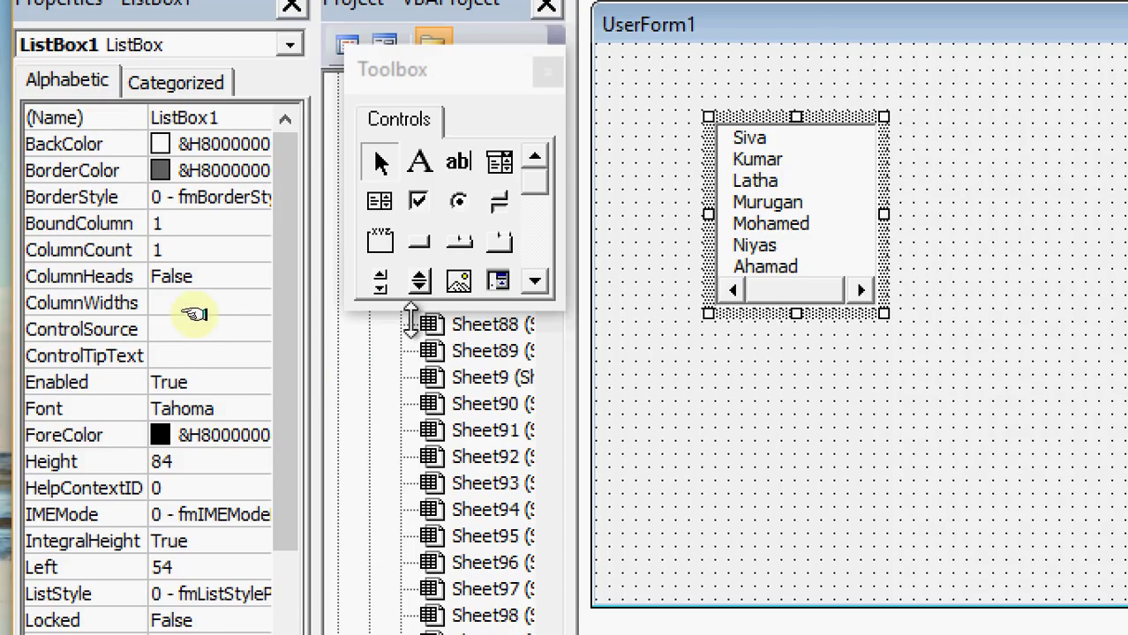
Draw CommandButton1 below the list box and select it.
left_click(430, 249)
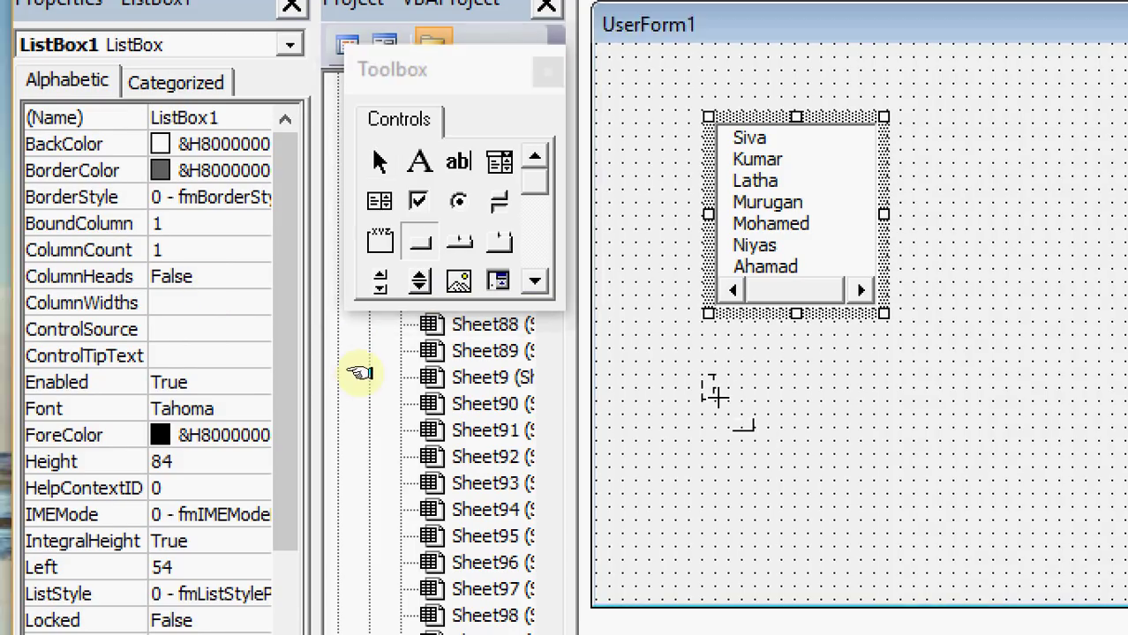
left_click_drag(706, 374, 886, 434)
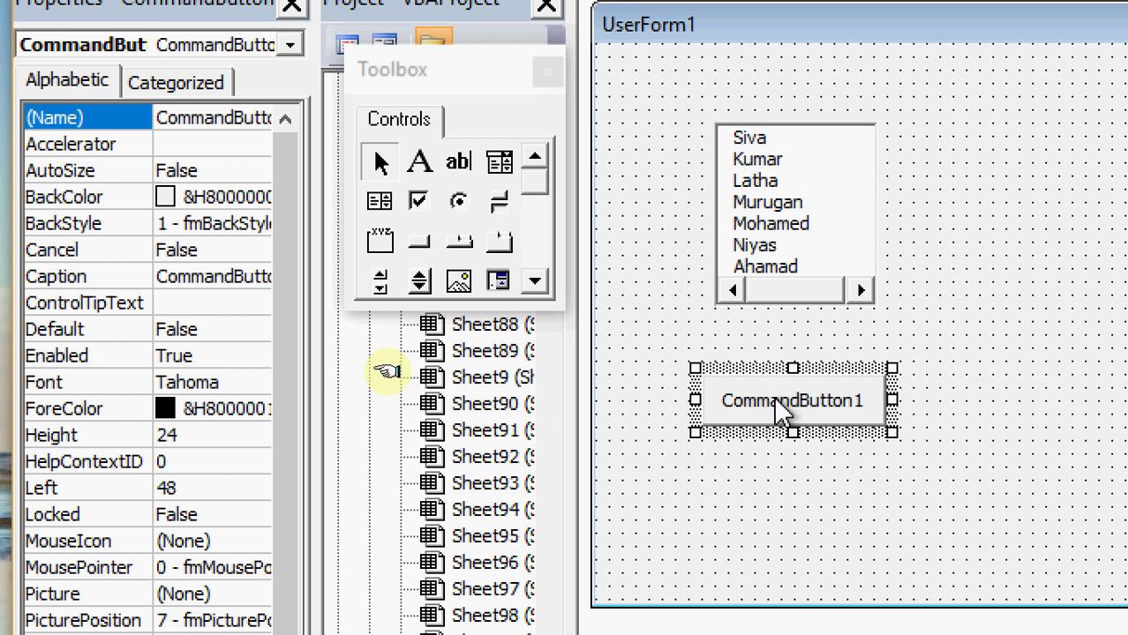
right_click(774, 396)
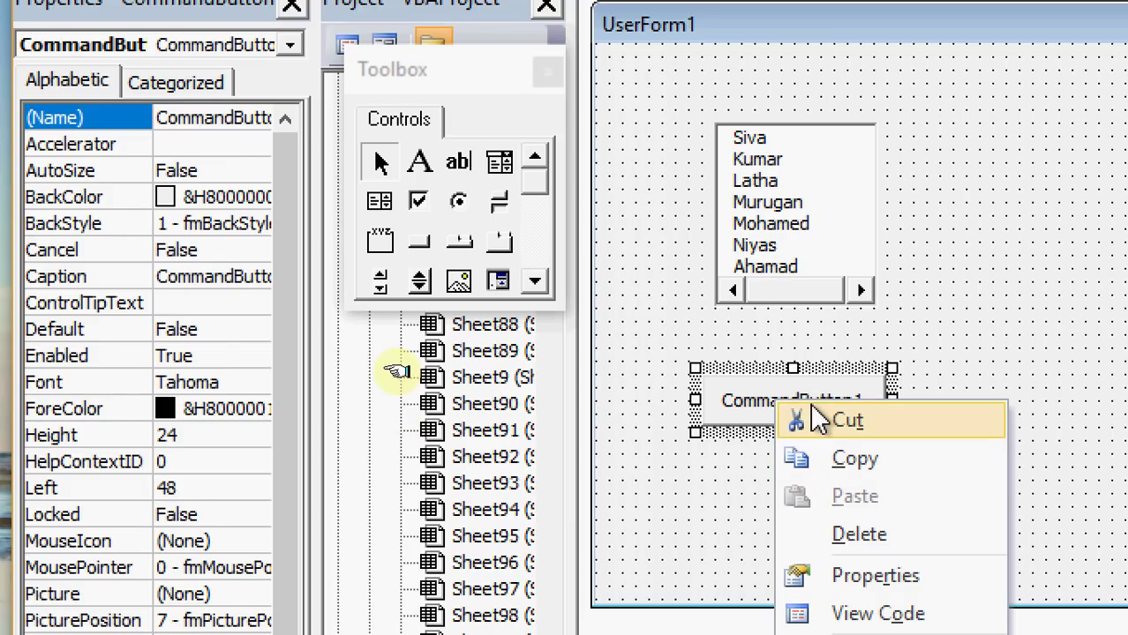
left_click(765, 385)
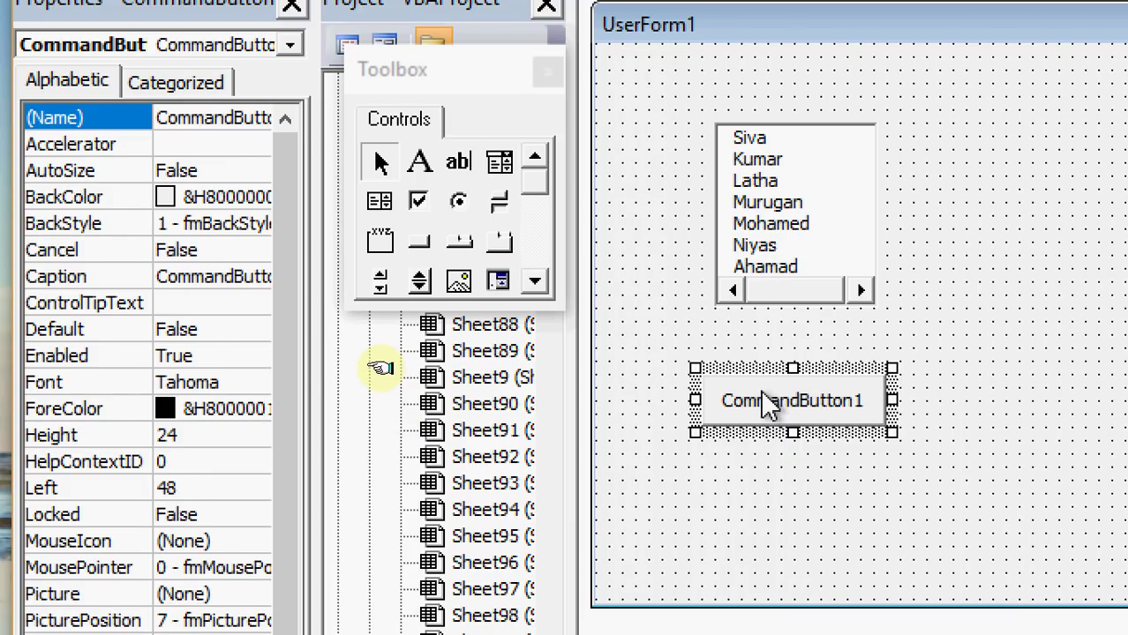
left_click(760, 389)
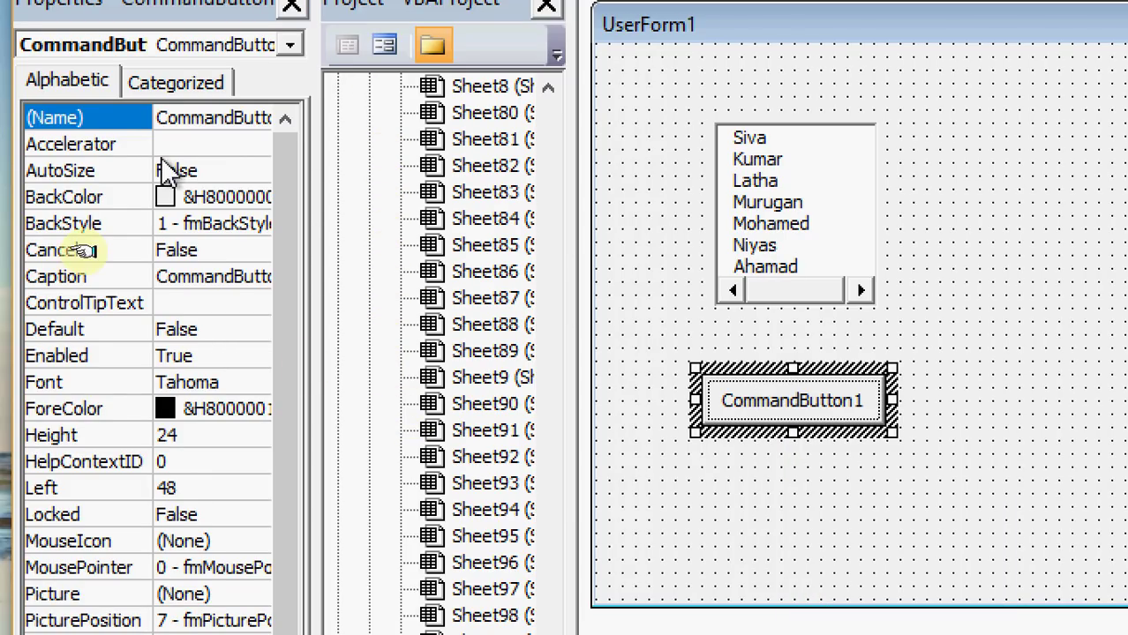
Change CommandButton1's Caption property to 'Transfer Data'.
left_click(176, 280)
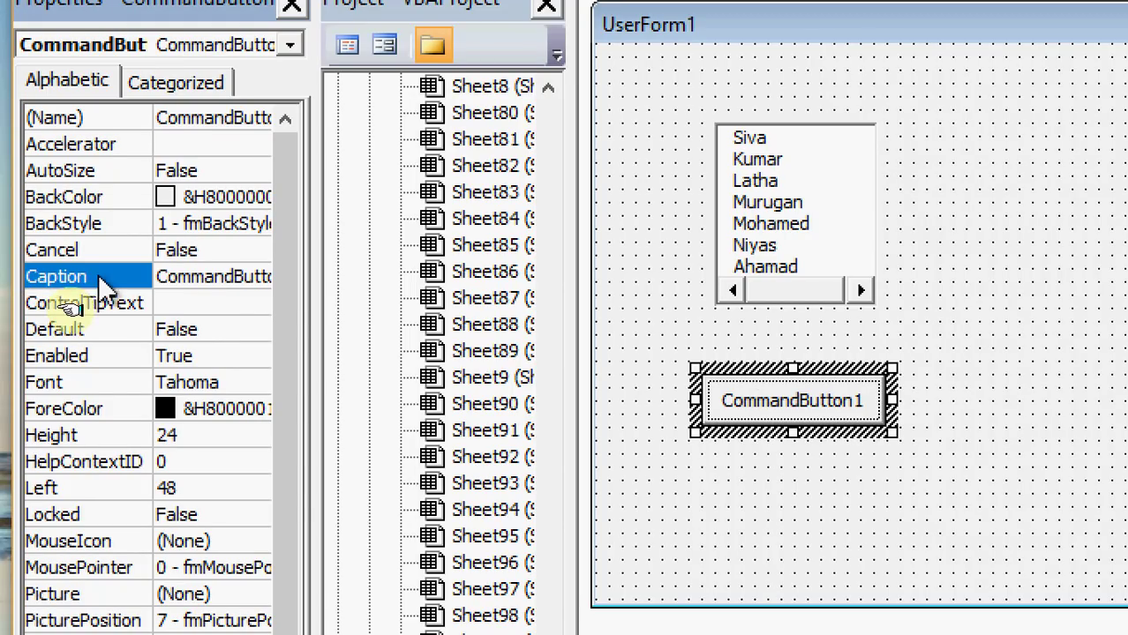
double_click(214, 276)
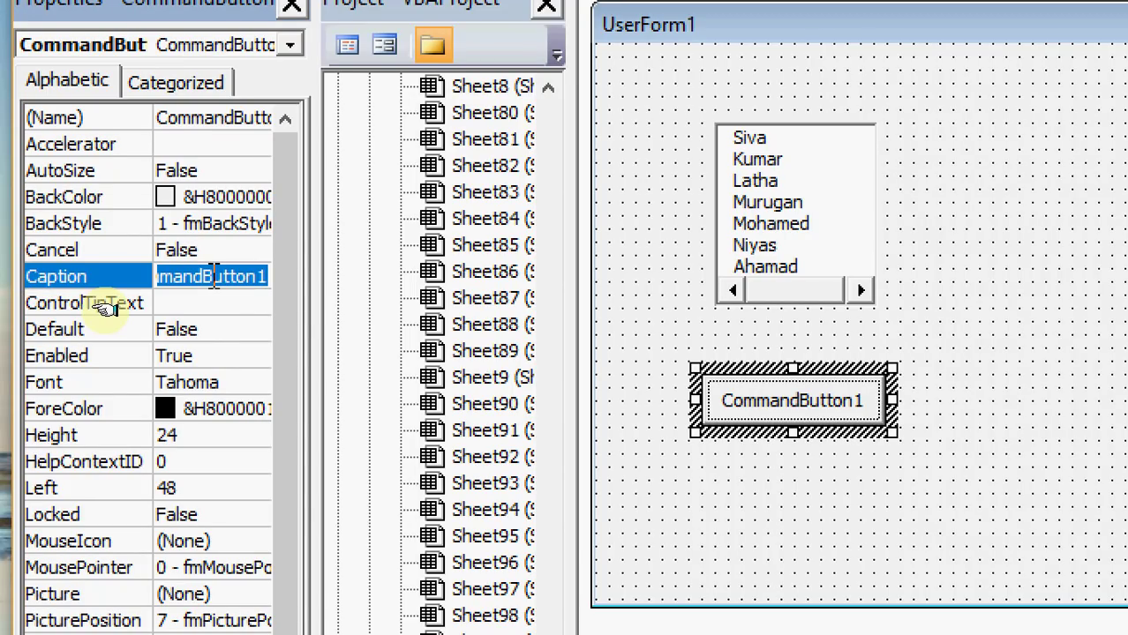
type("T")
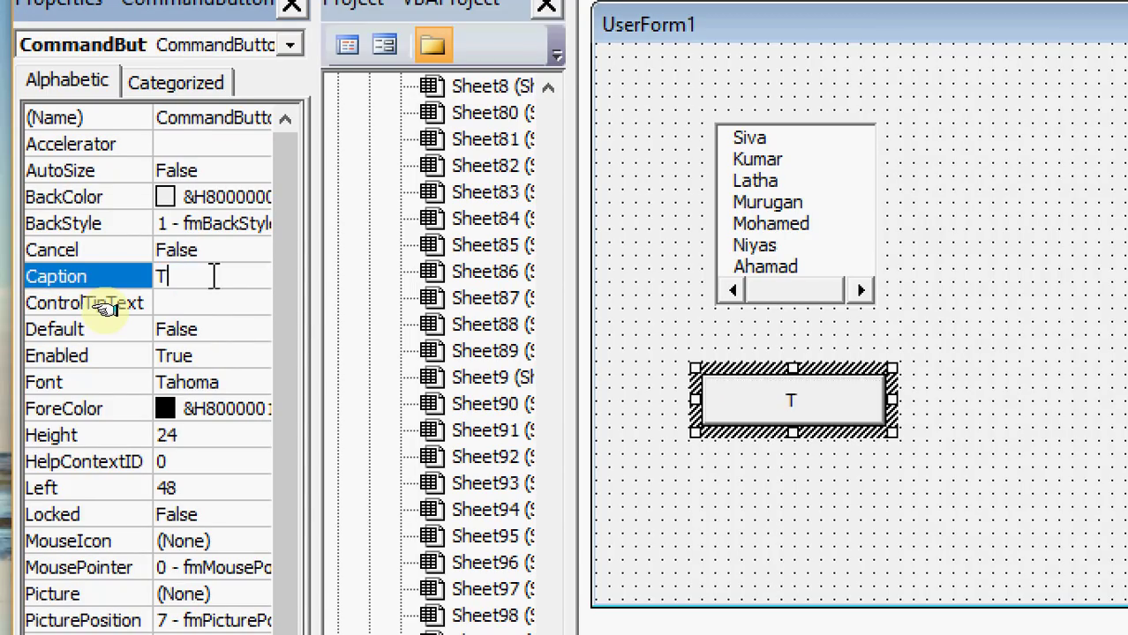
type("ransf")
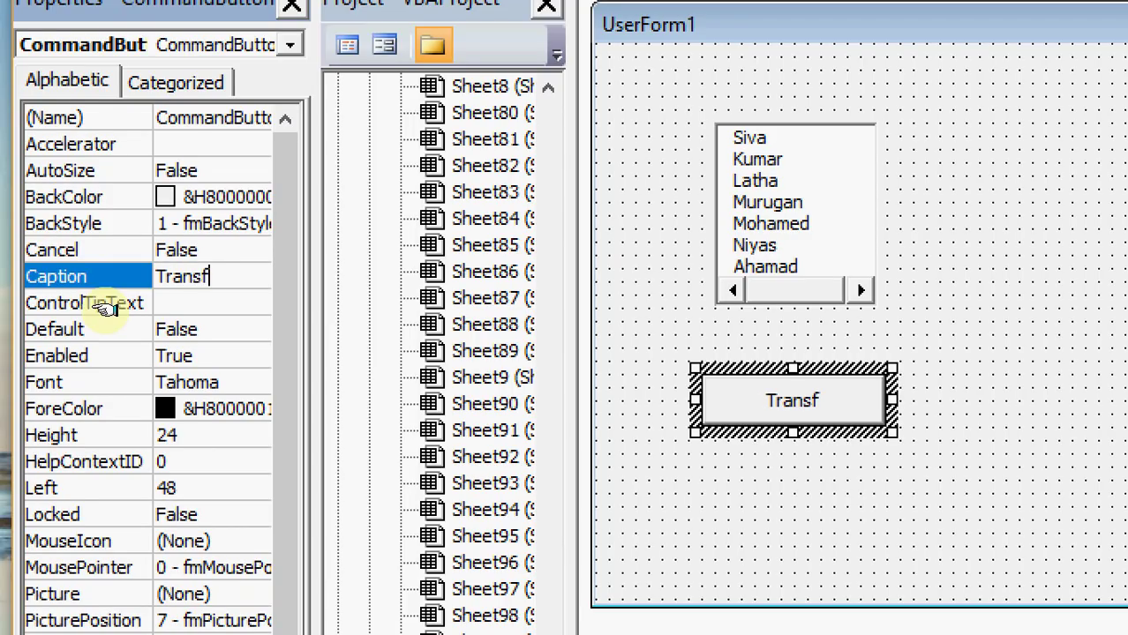
type("er")
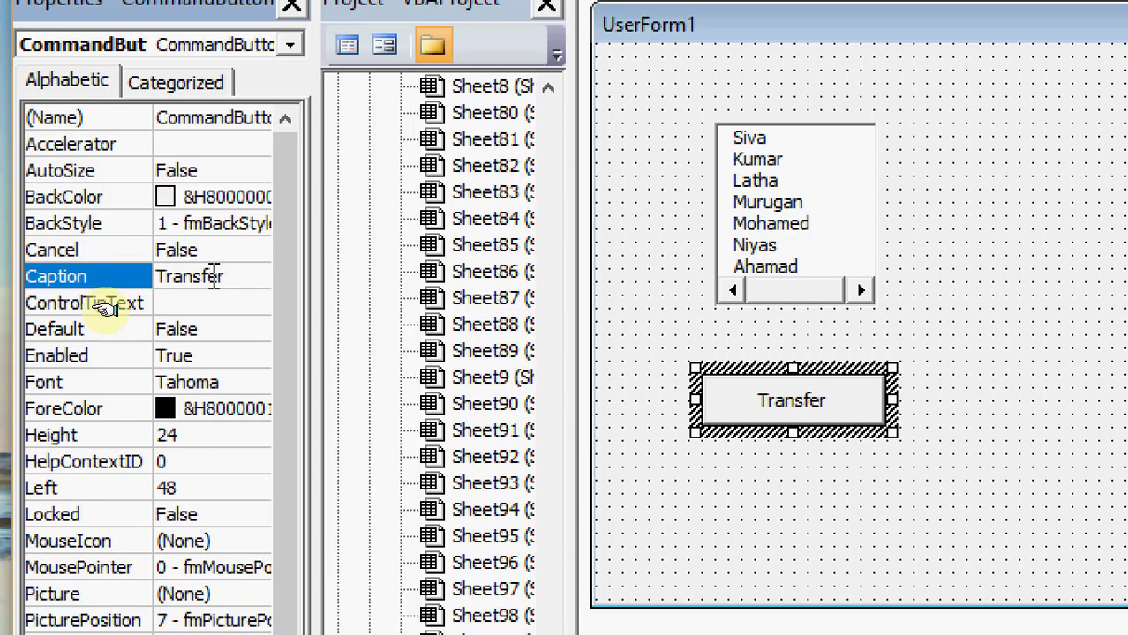
type(" Data")
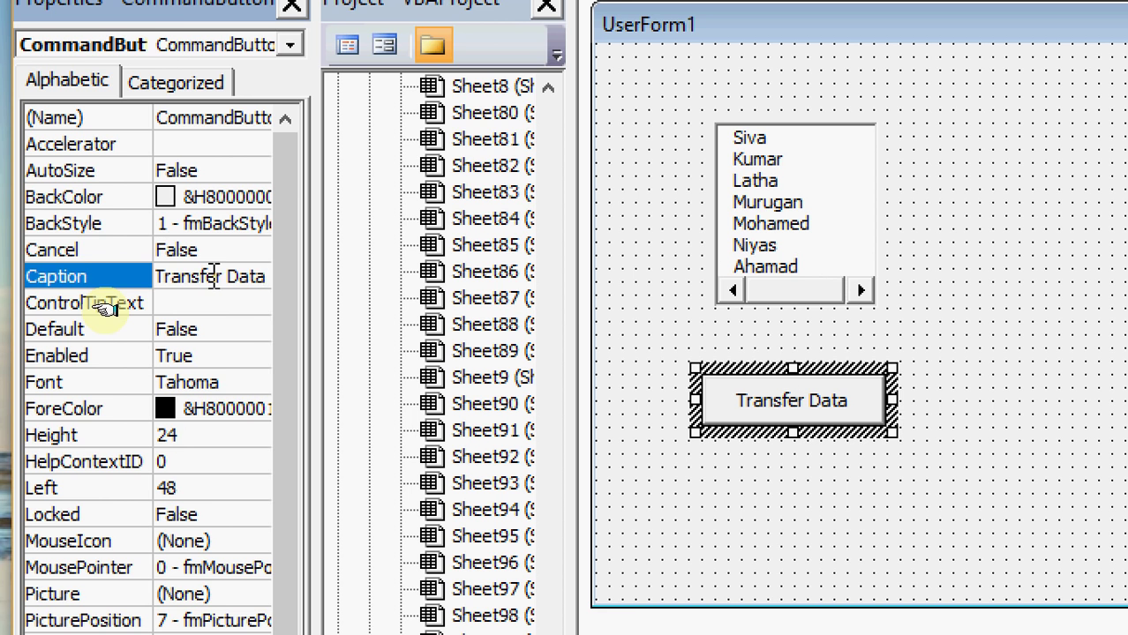
left_click(821, 536)
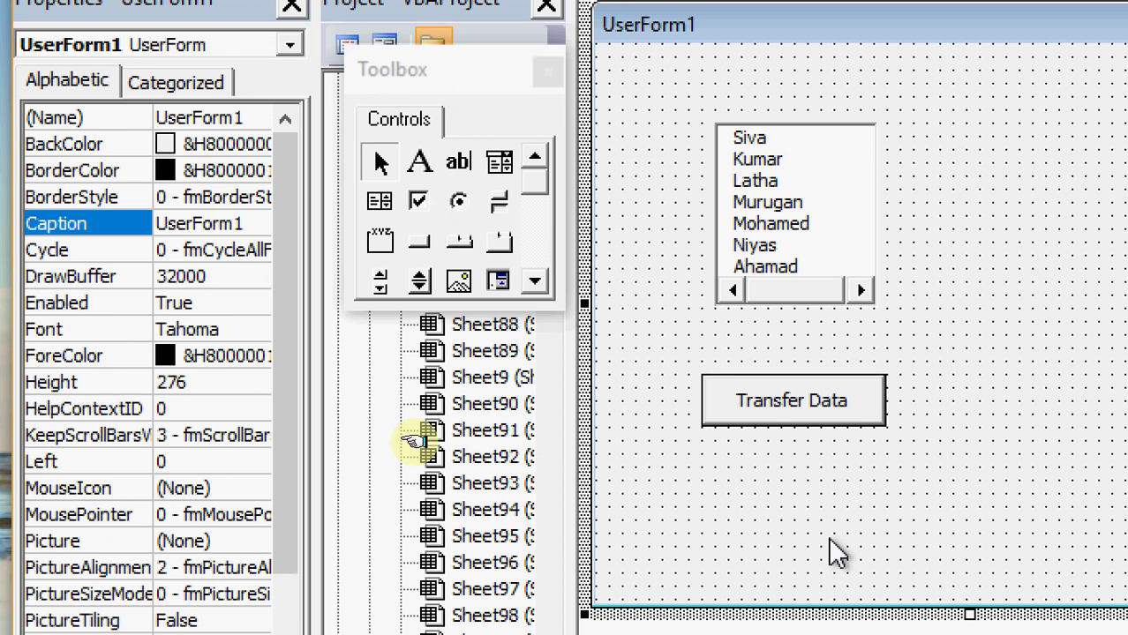
Check the names ListBox and Transfer Data button, then open the empty CommandButton1_Click procedure.
left_click(764, 383)
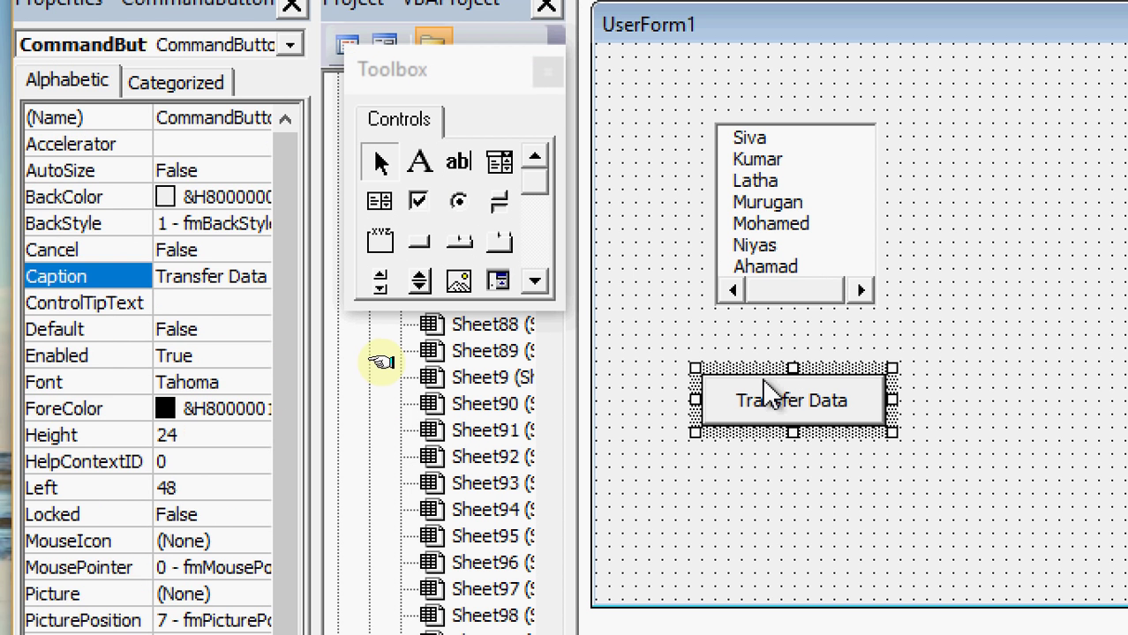
left_click(752, 155)
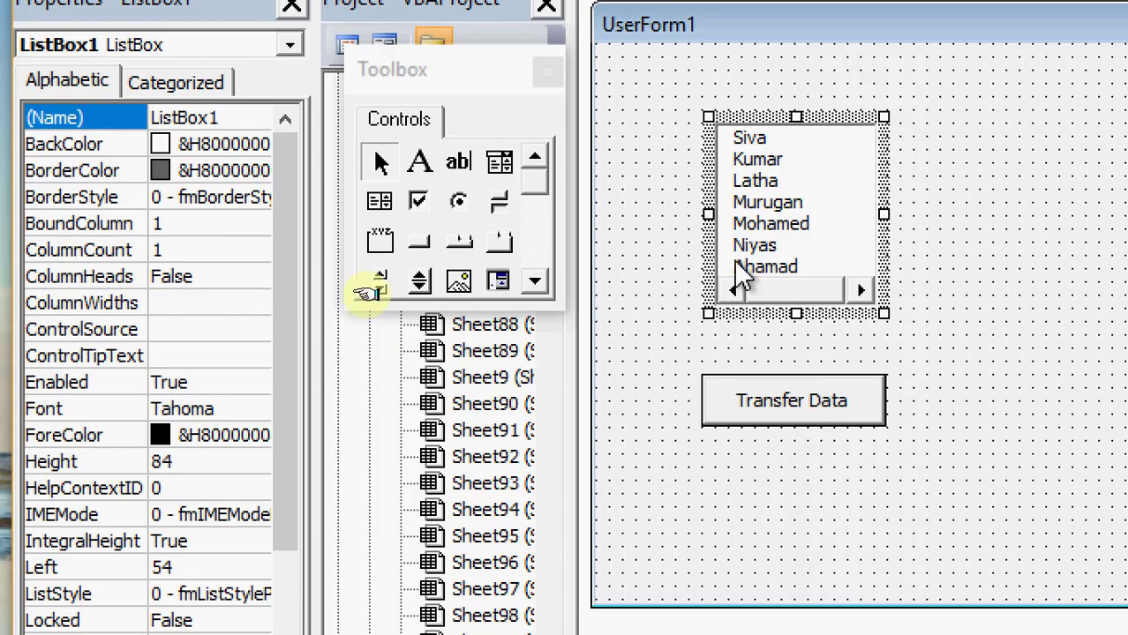
left_click(770, 205)
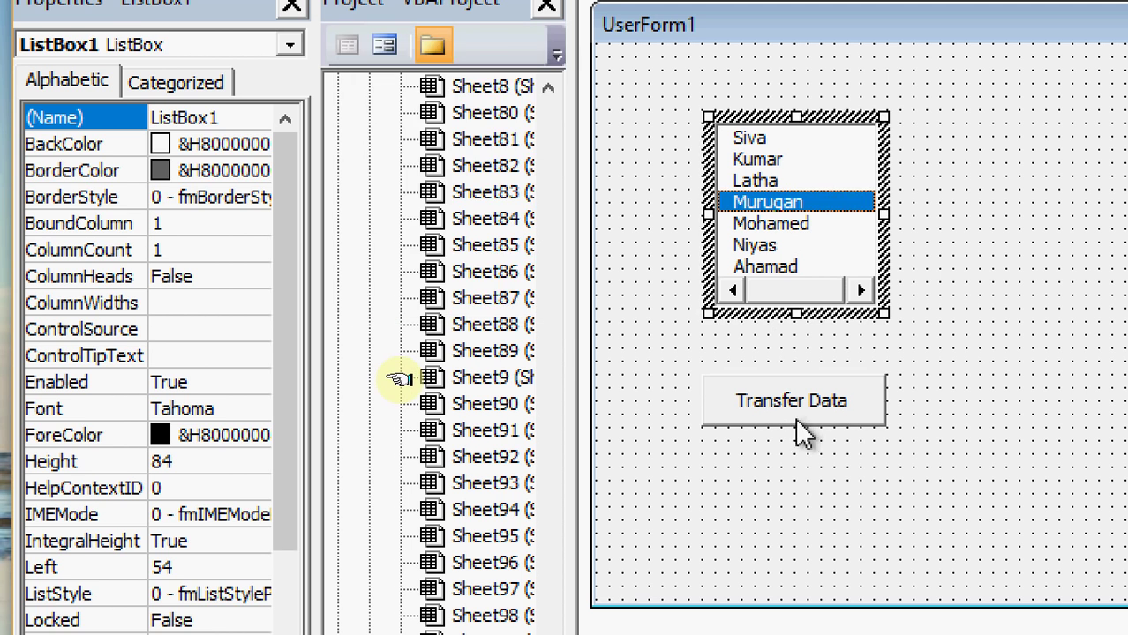
left_click(810, 407)
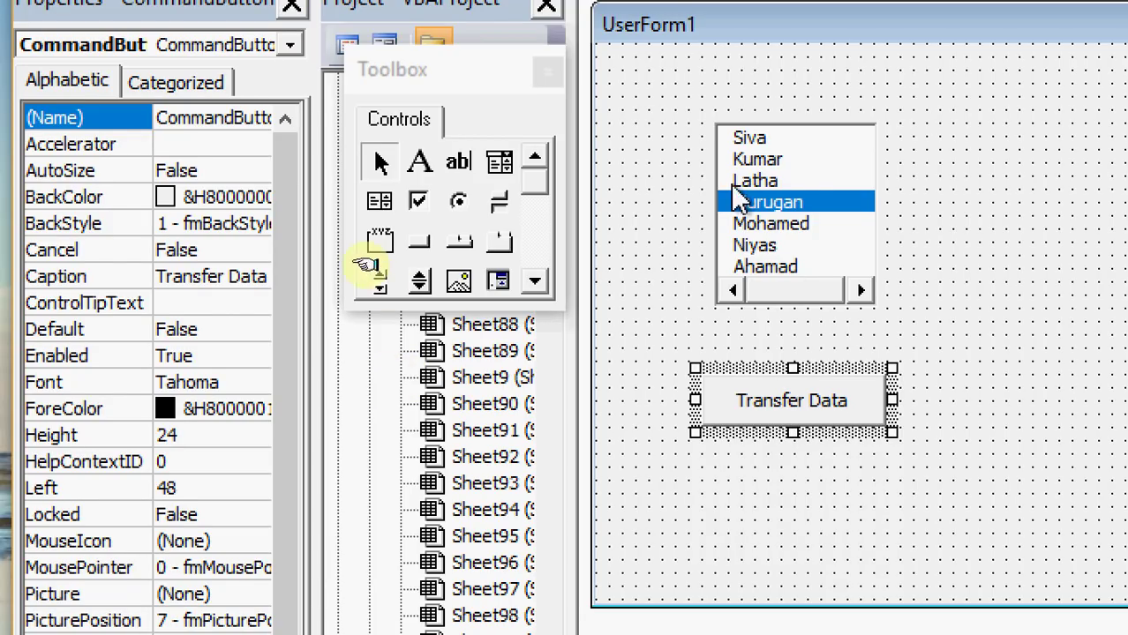
left_click(757, 186)
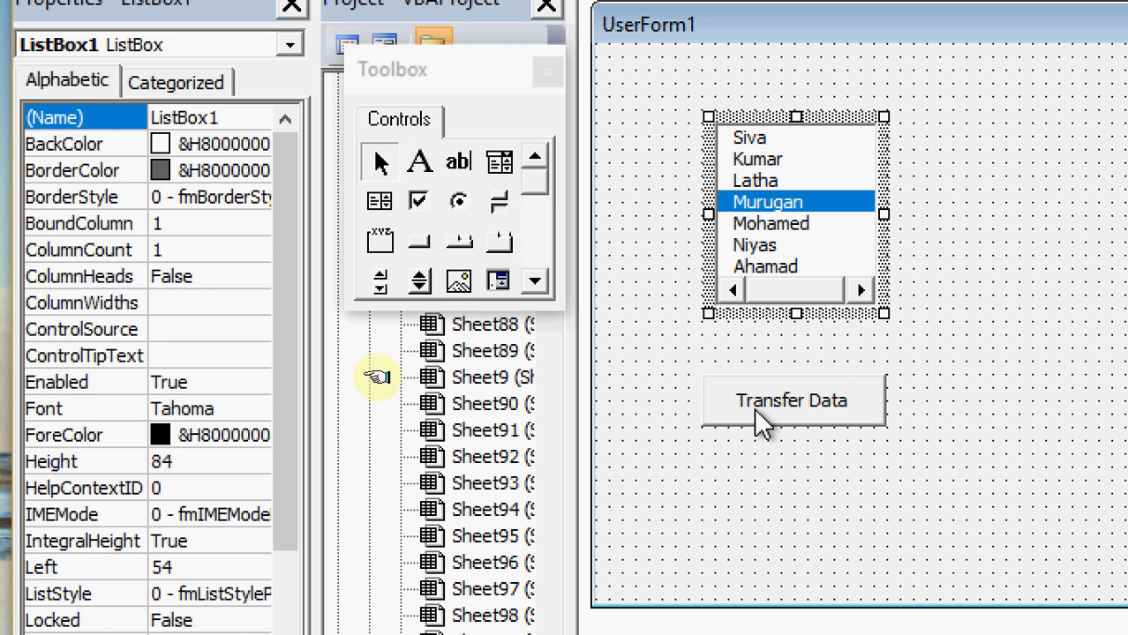
left_click(794, 393)
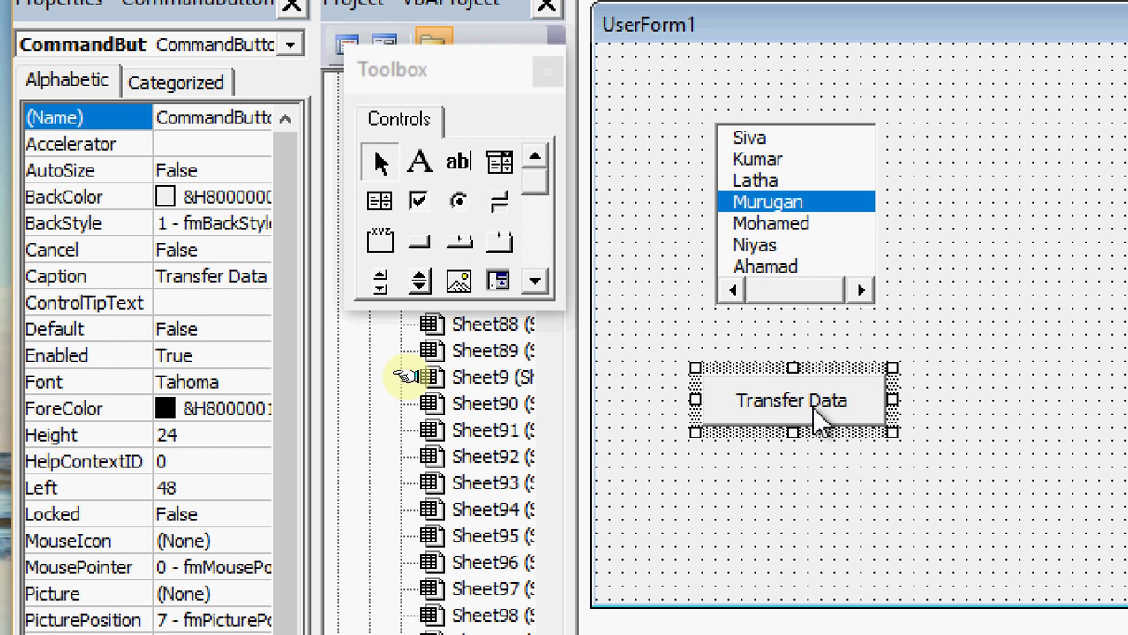
double_click(812, 405)
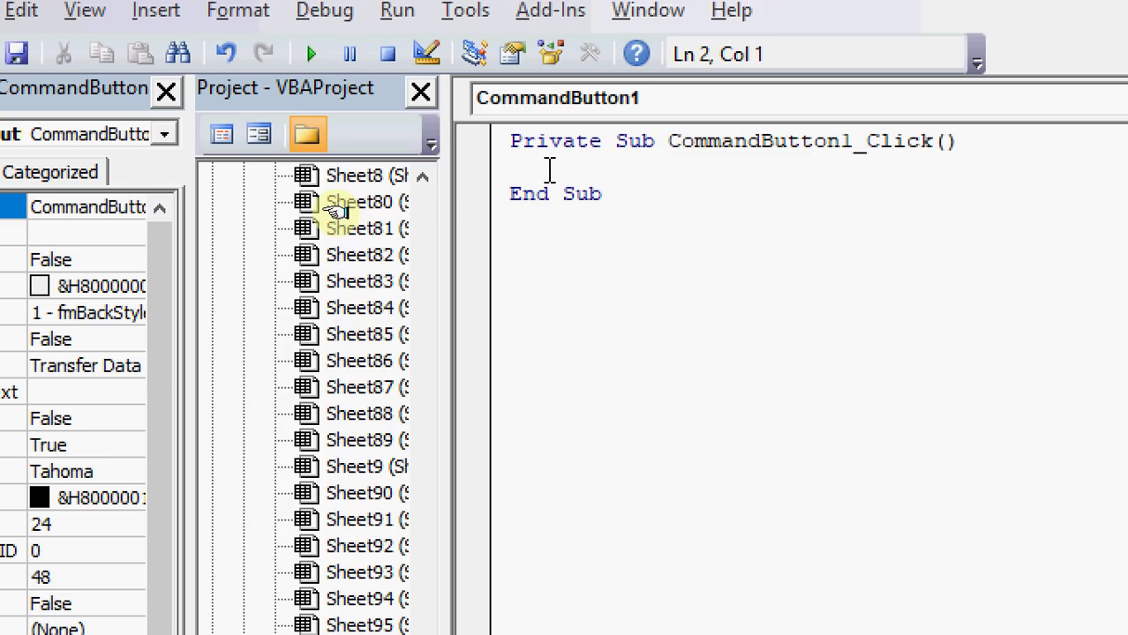
Write Range("c1").Value = ListBox1.Value in CommandButton1_Click and remove the extra blank line.
type("range")
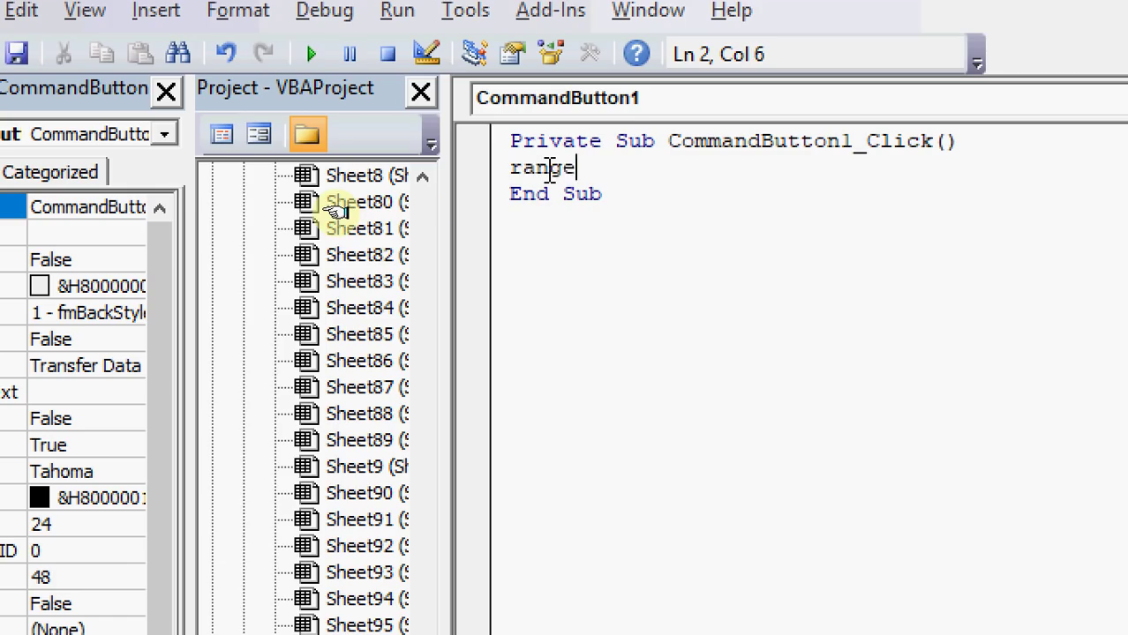
type("(")
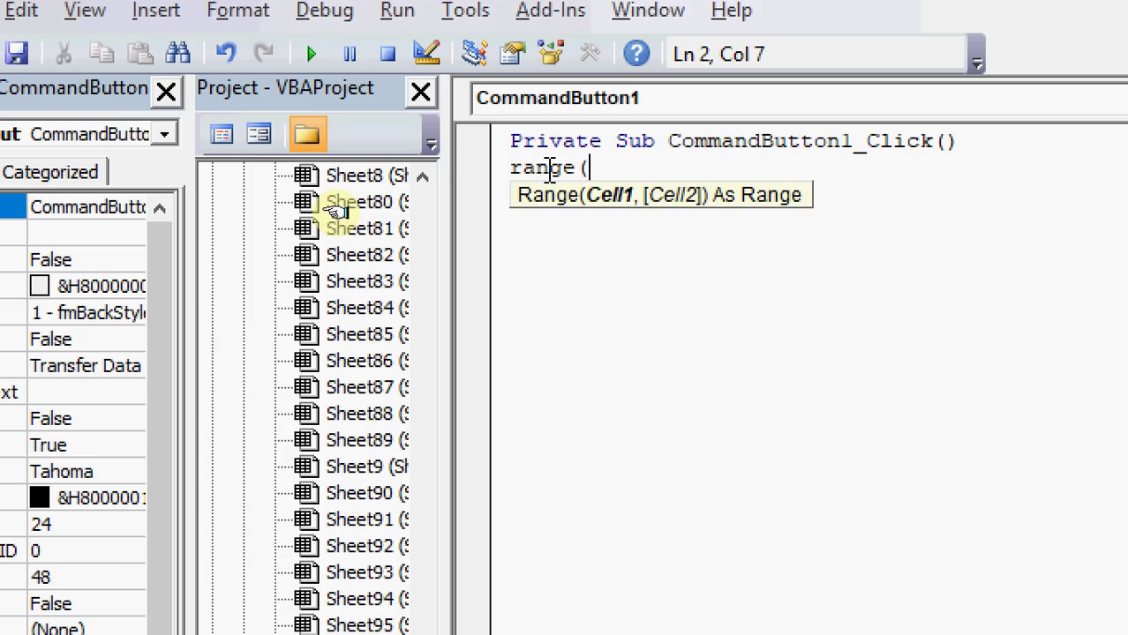
type("\"")
type("cl")
type("\"")
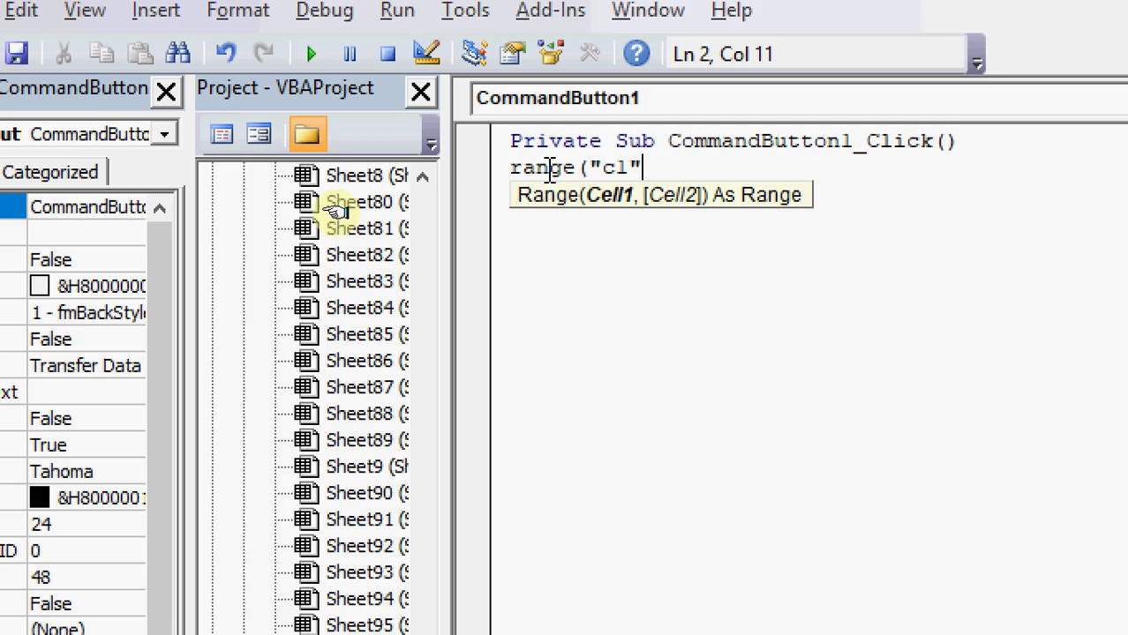
type(")")
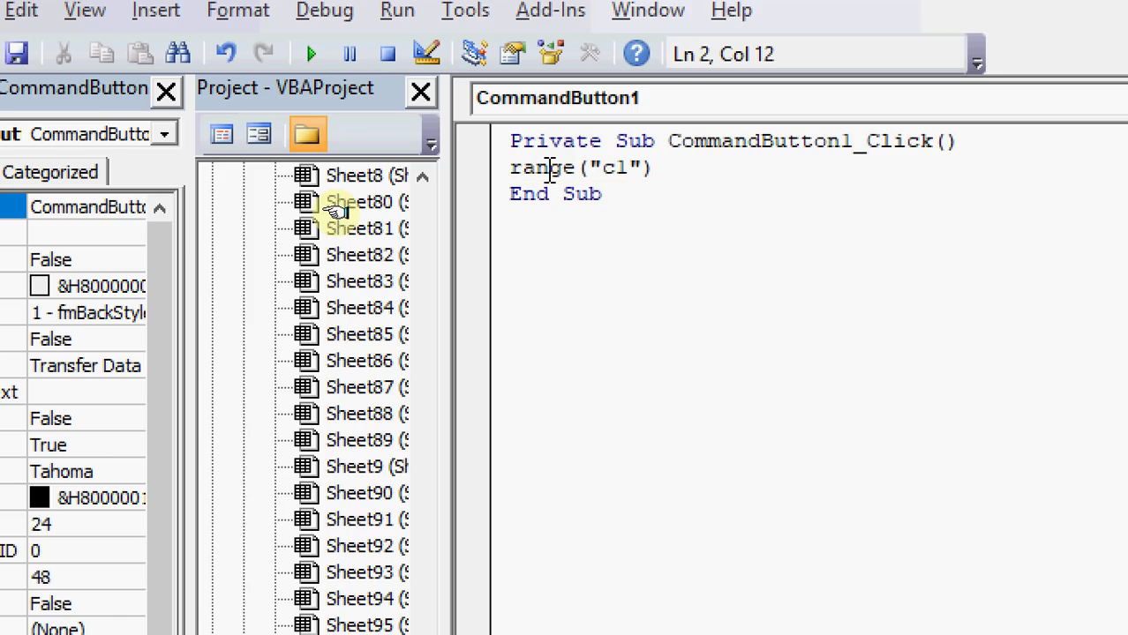
type(".val")
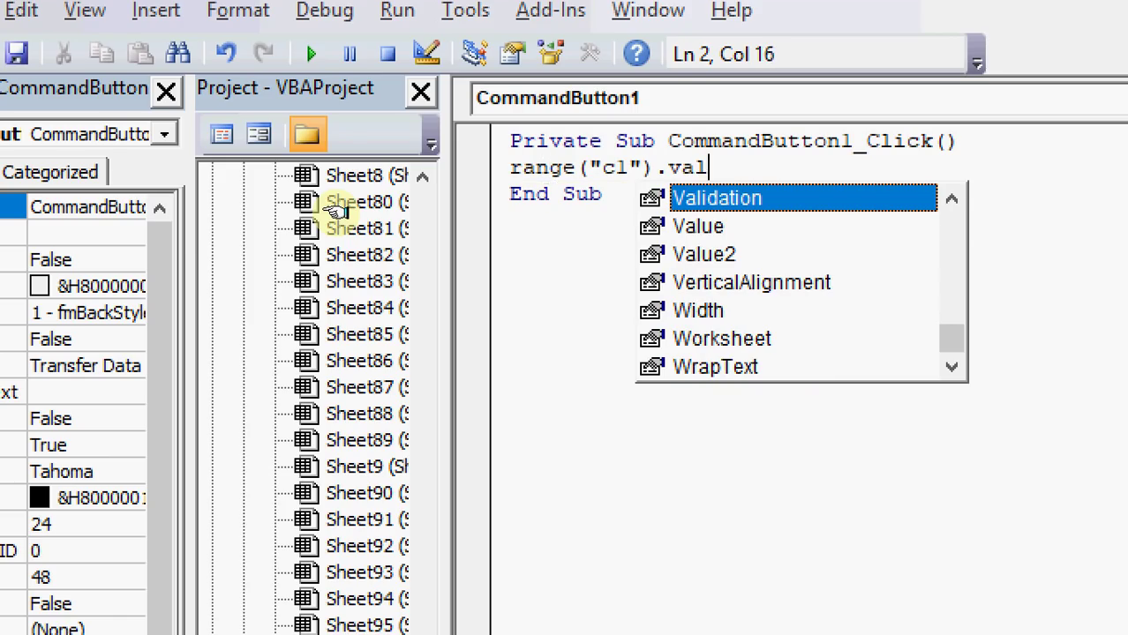
type("ue")
type("=")
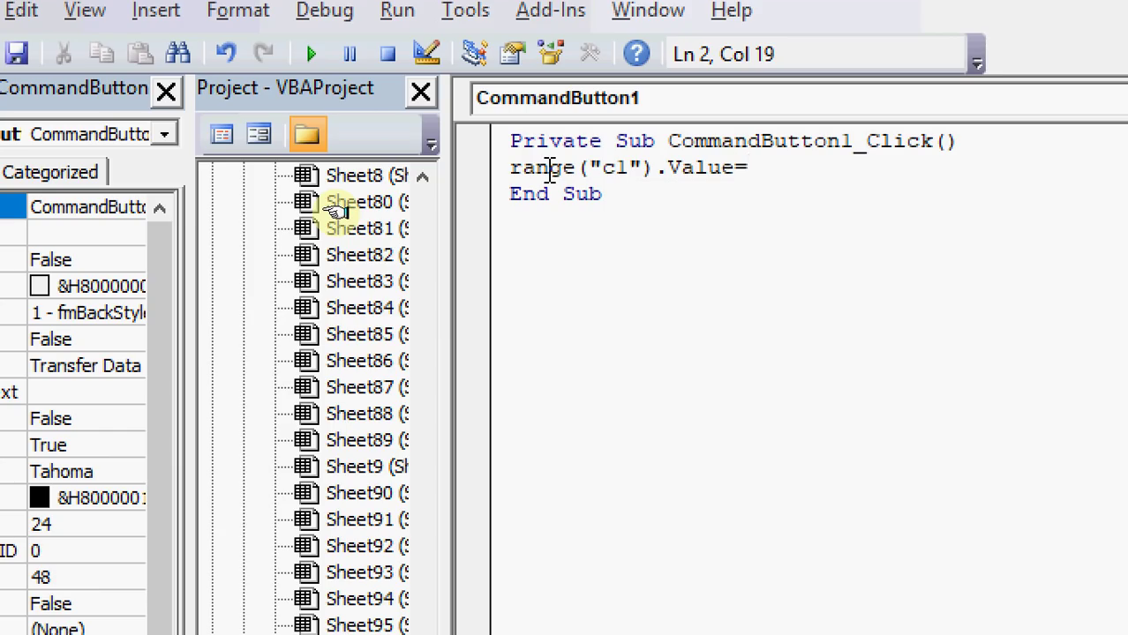
type("li")
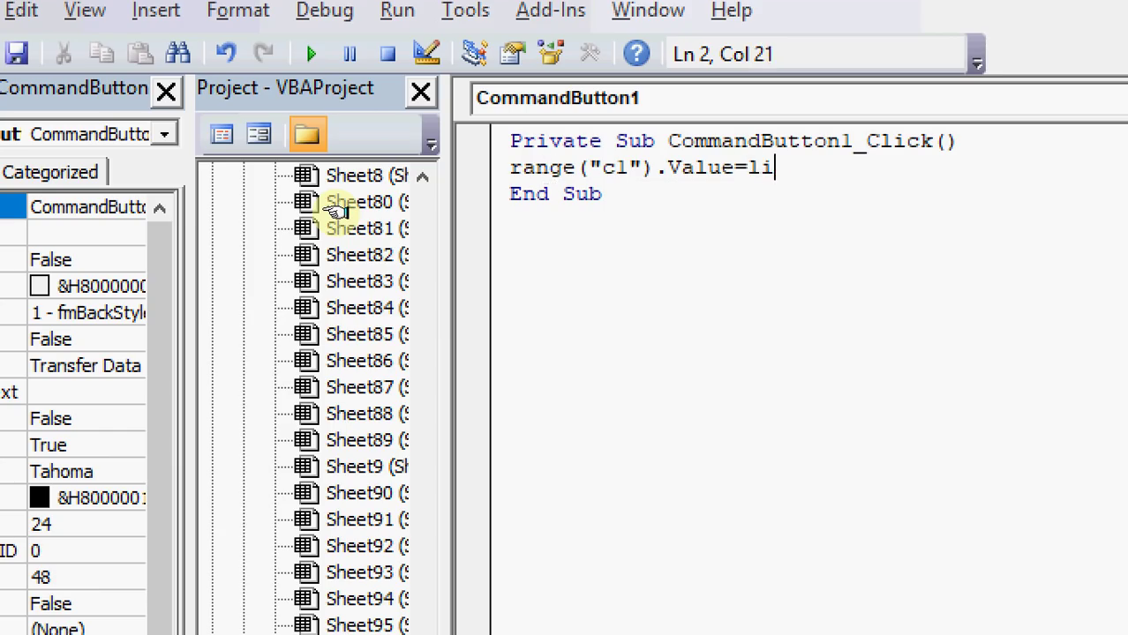
type("stbox")
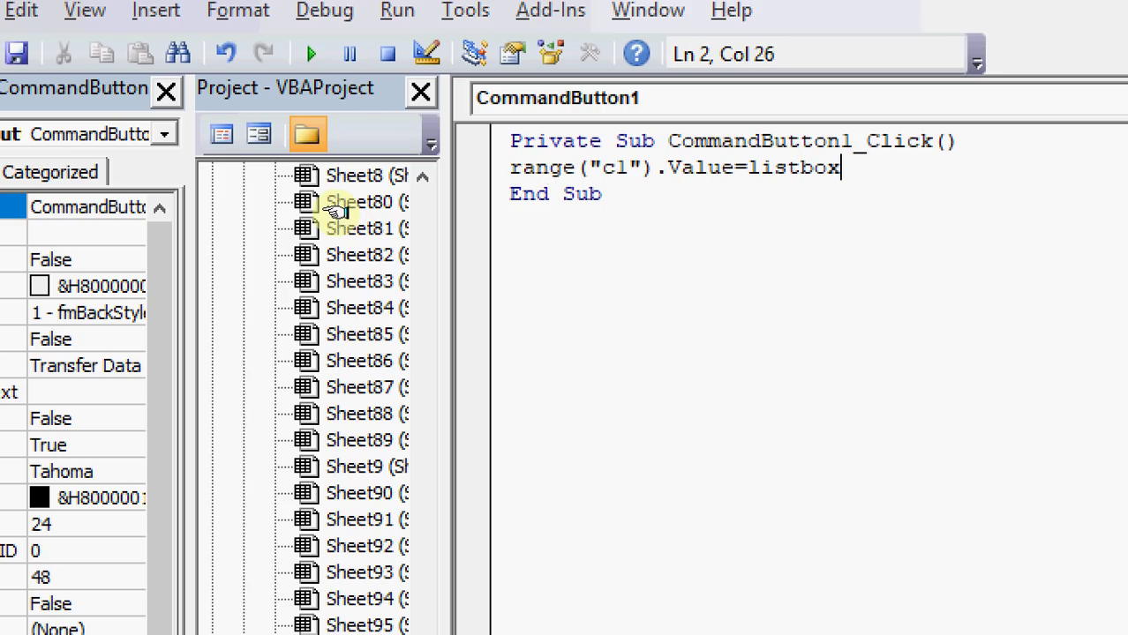
type("1")
type(".valu")
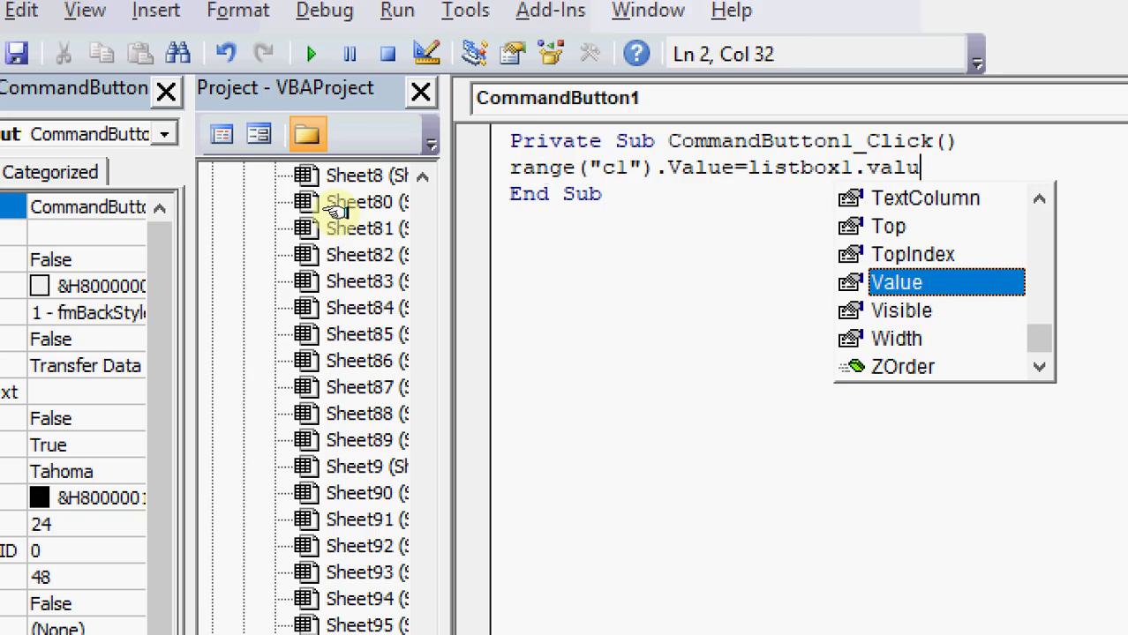
type("e")
key("Return")
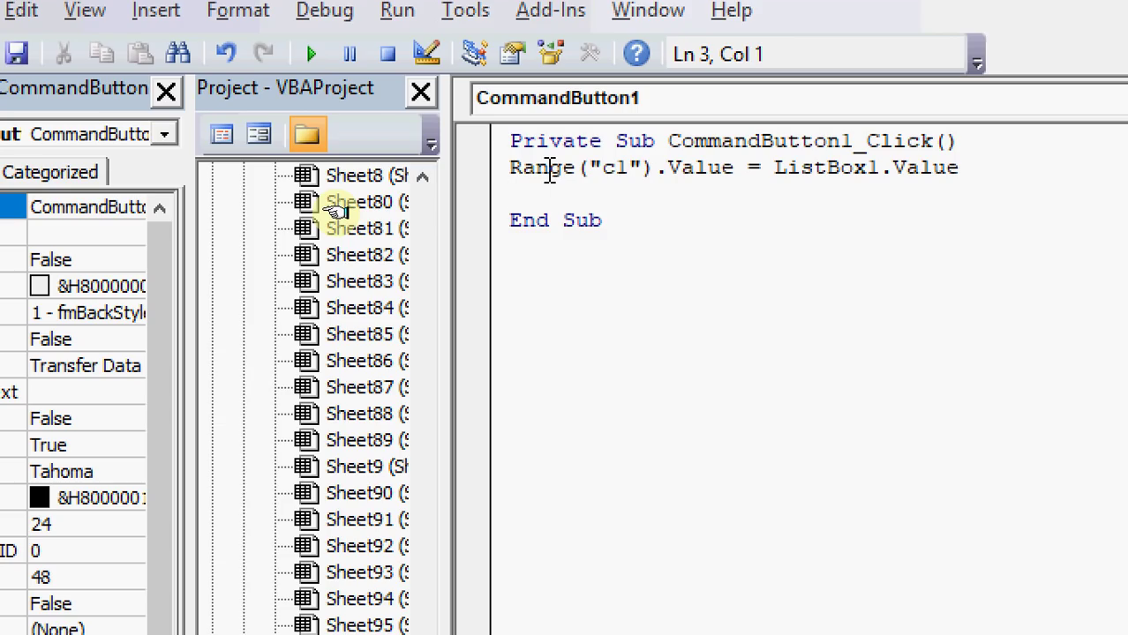
key("BackSpace")
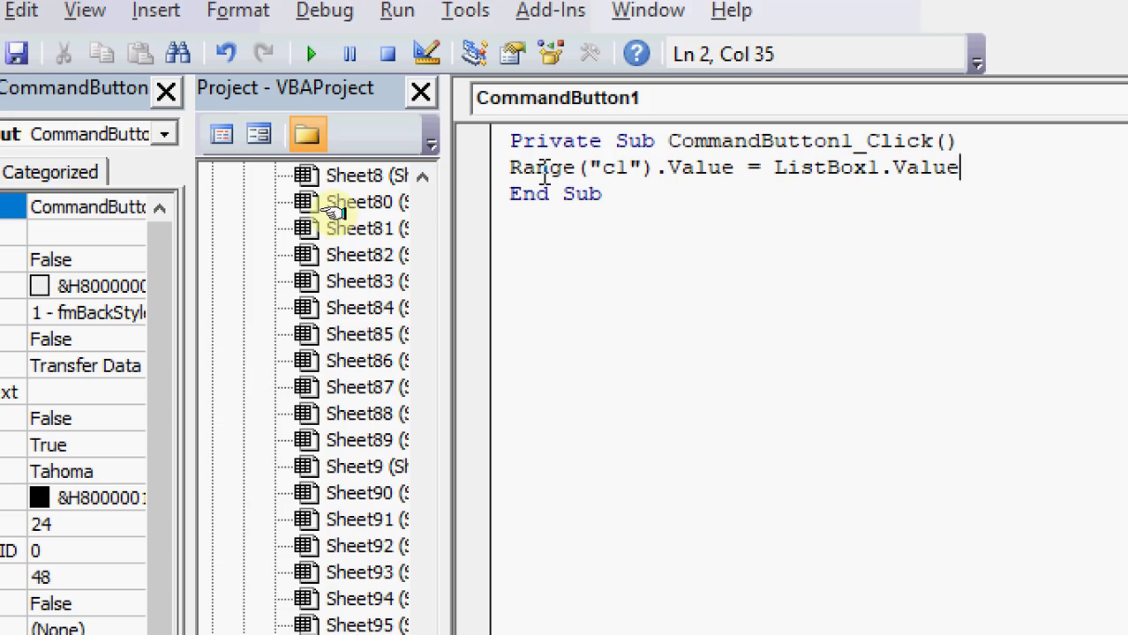
left_click_drag(602, 168, 632, 176)
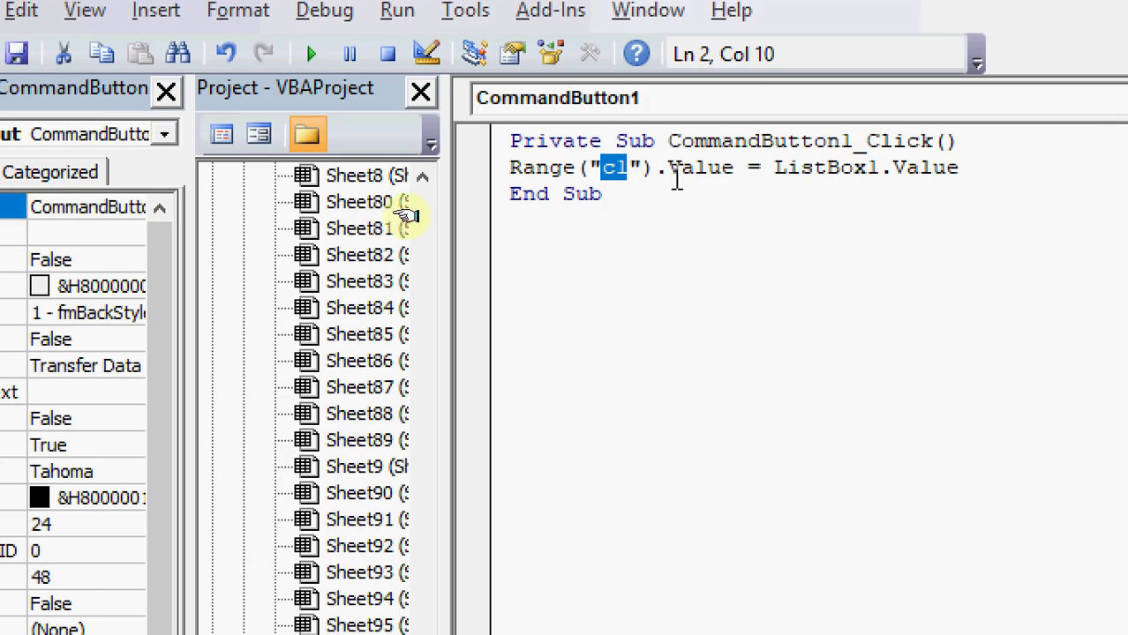
left_click(726, 175)
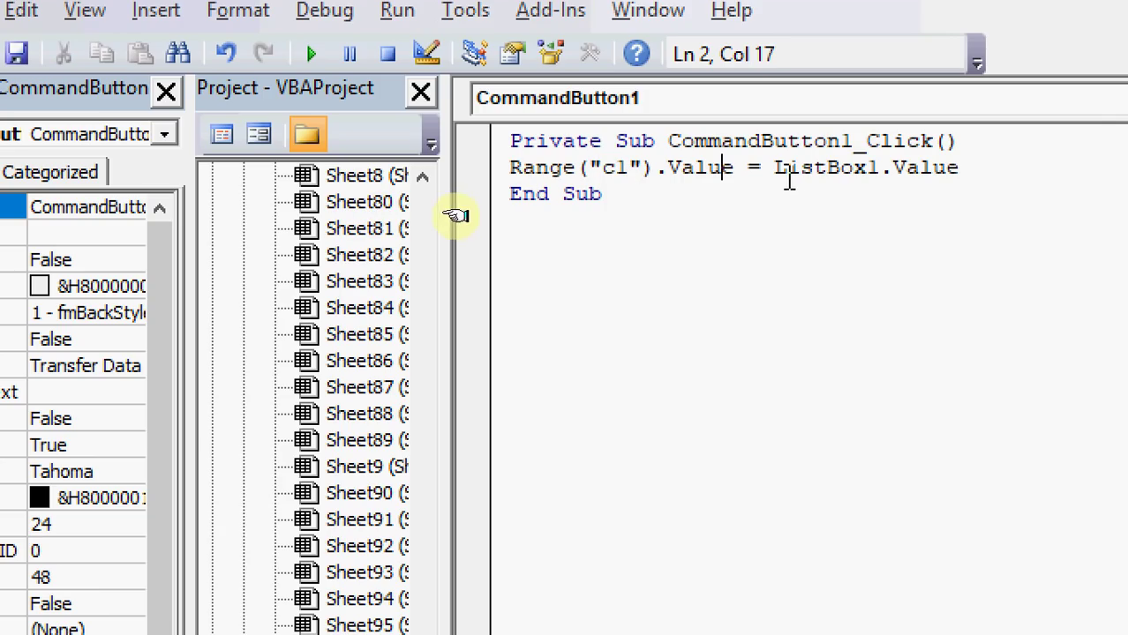
left_click_drag(783, 172, 883, 180)
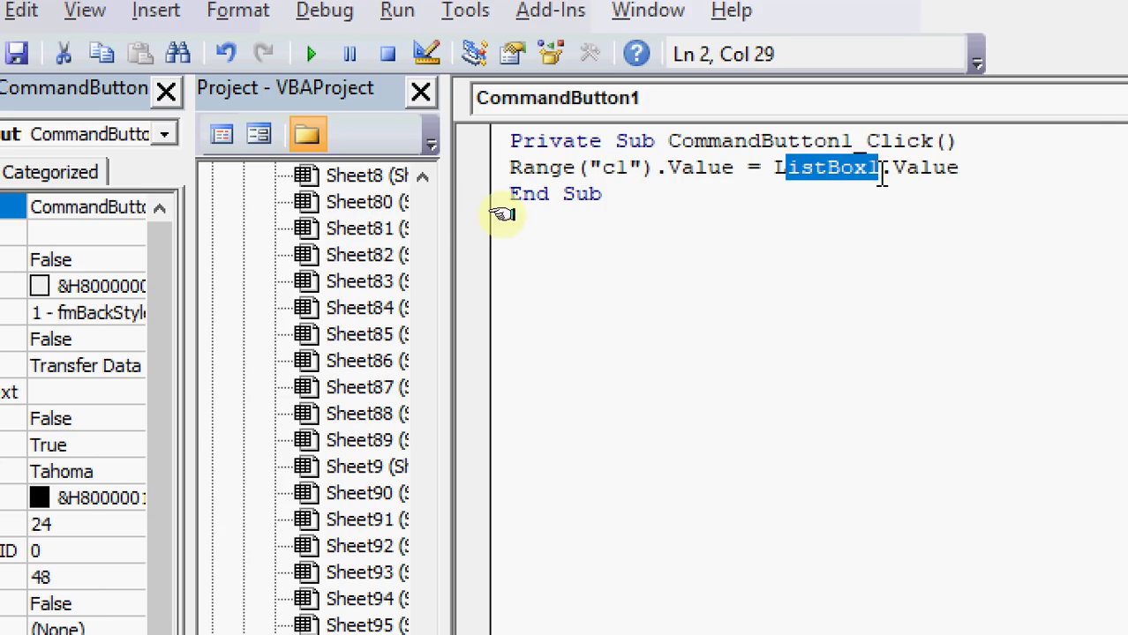
left_click(643, 174)
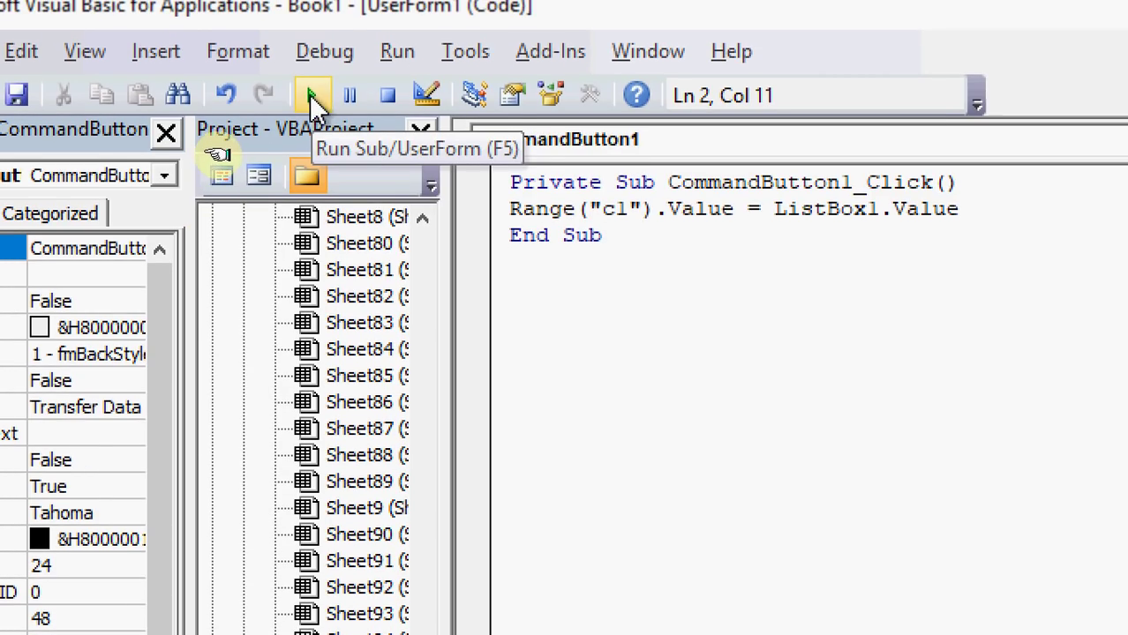
Run UserForm1, move it aside so column C shows, and transfer Siva to cell C1.
left_click(316, 97)
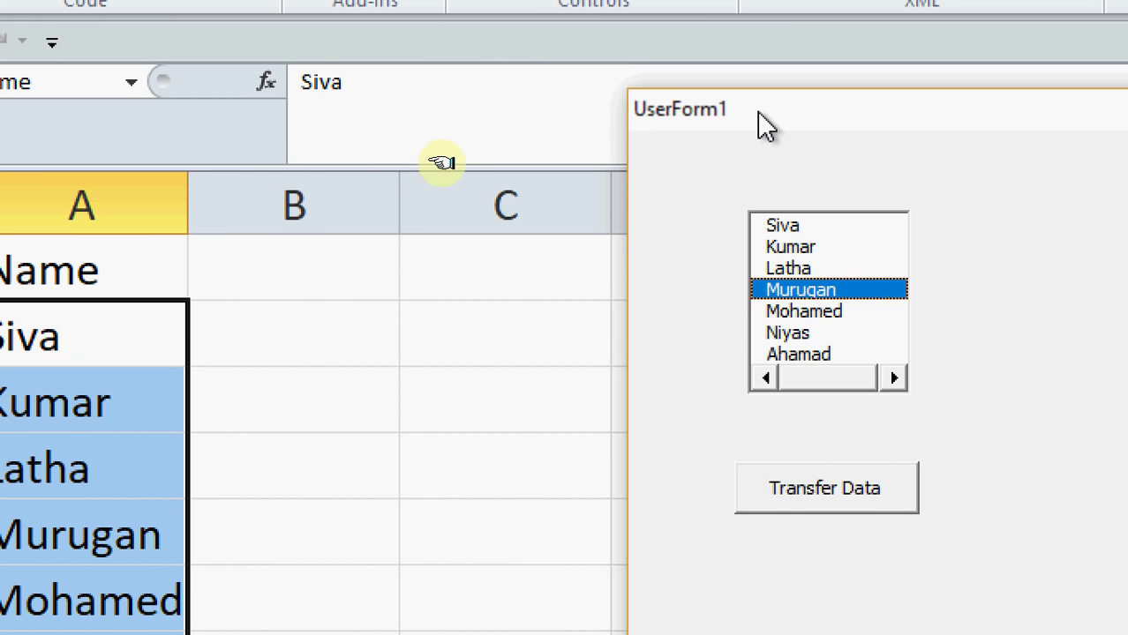
mouse_move(757, 112)
left_mouse_down()
mouse_move(388, 84)
mouse_move(742, 108)
mouse_move(653, 79)
mouse_move(403, 72)
mouse_move(360, 94)
mouse_move(731, 104)
left_mouse_up()
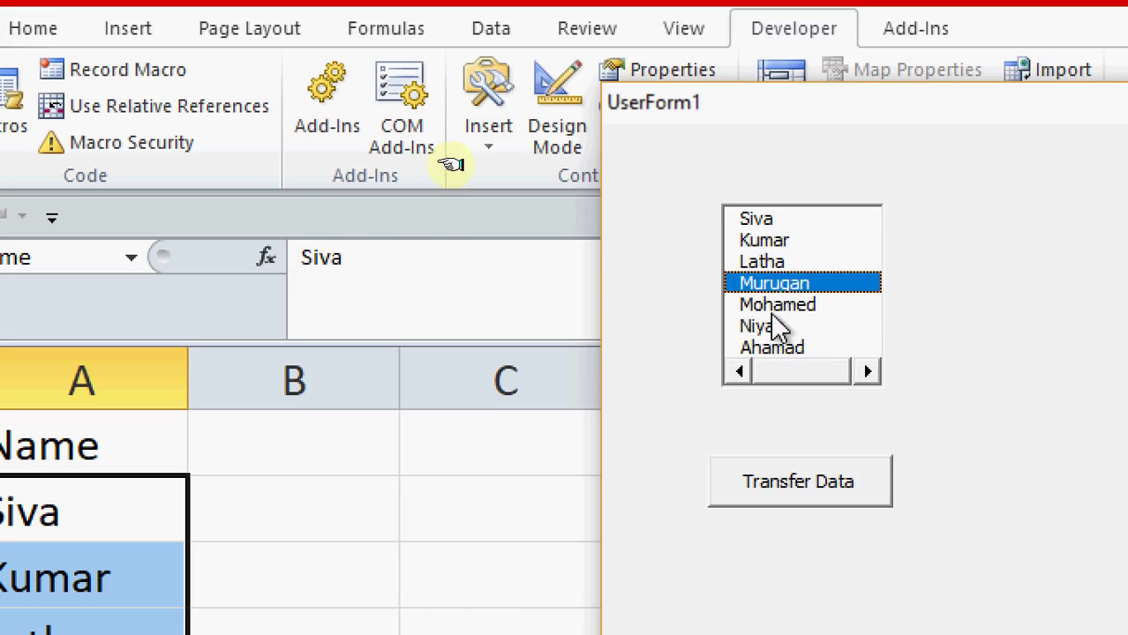
left_click(765, 221)
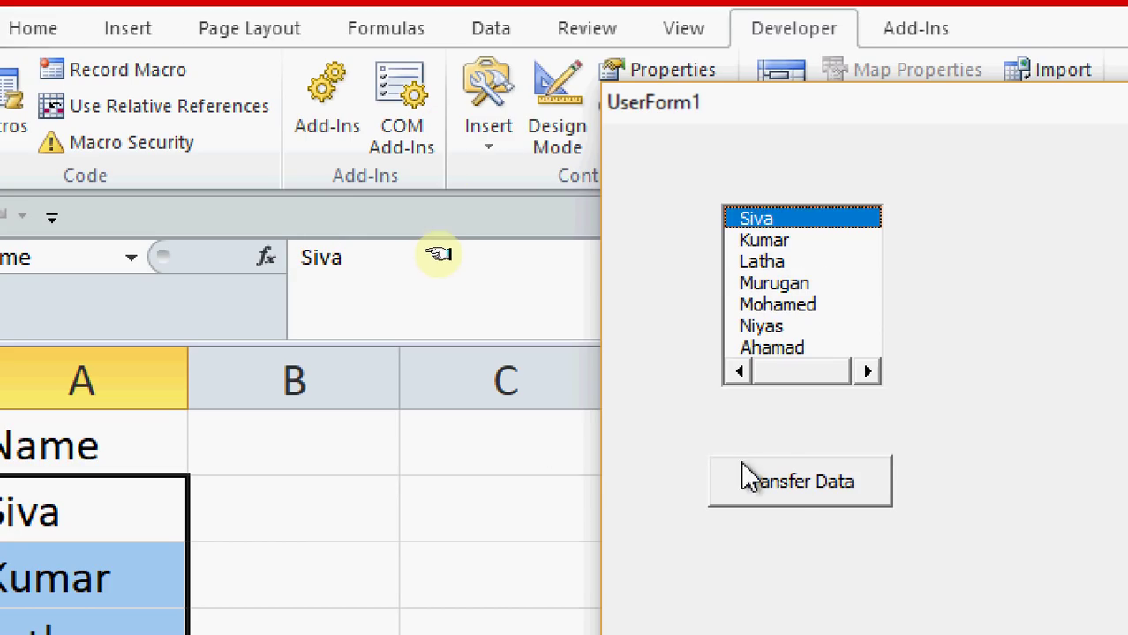
left_click(786, 483)
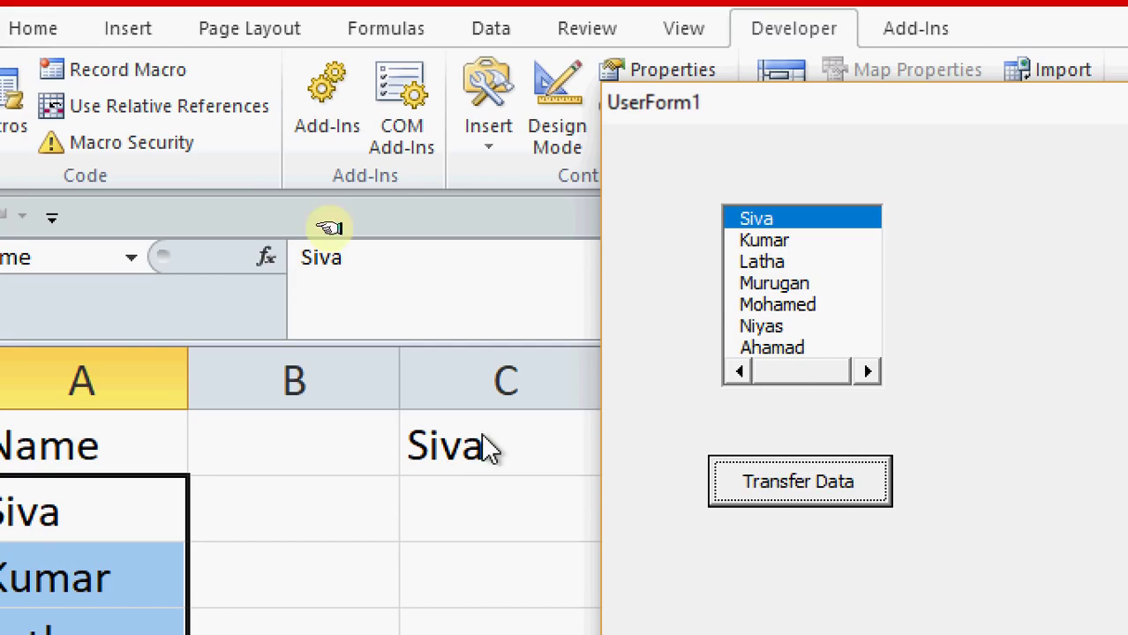
Transfer Mohamed and then Kumar from the name list into cell C1.
left_click(773, 306)
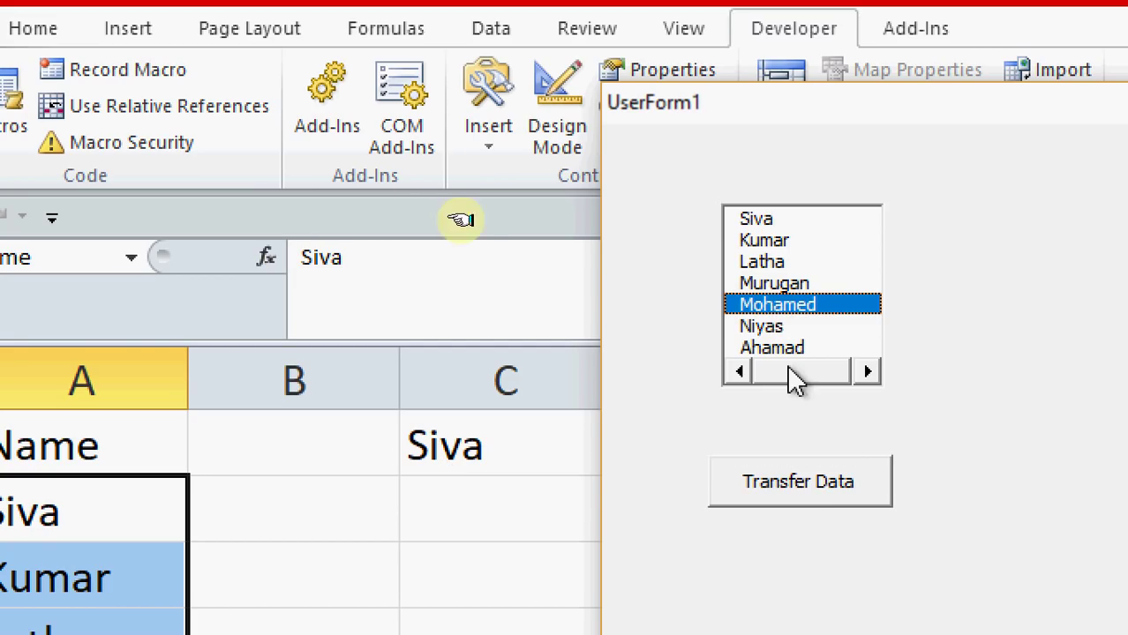
left_click(813, 485)
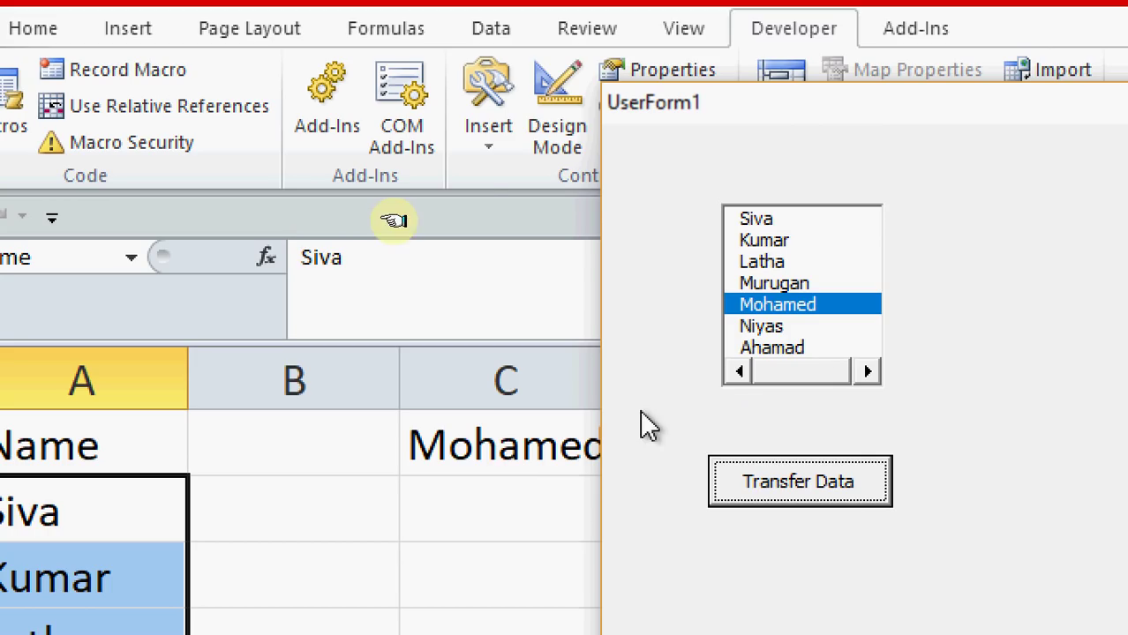
left_click(745, 244)
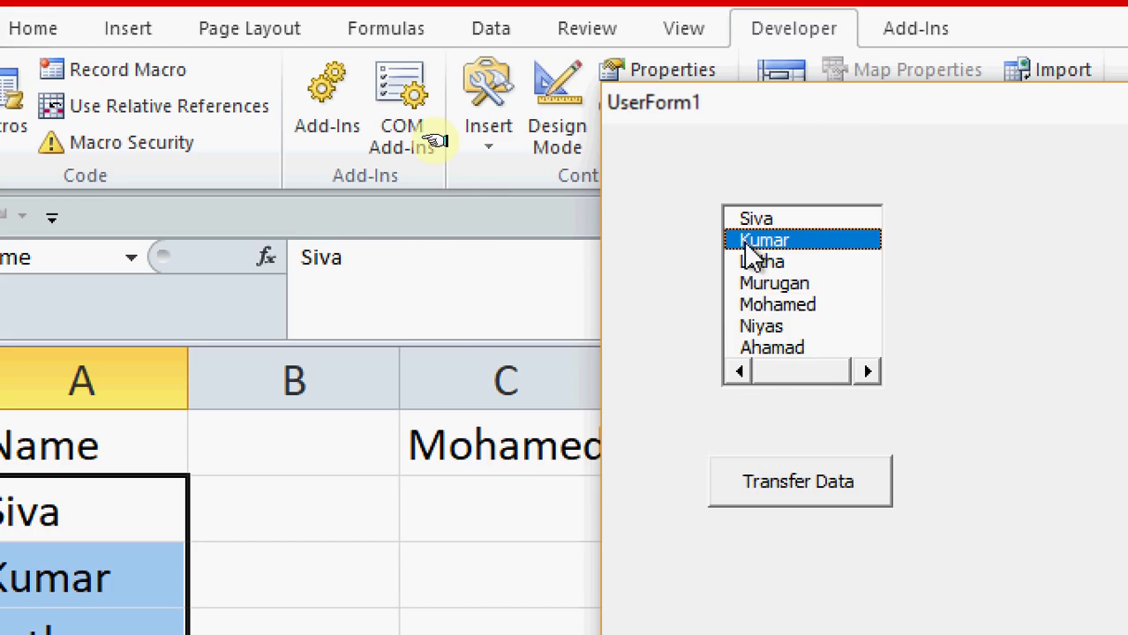
left_click(774, 488)
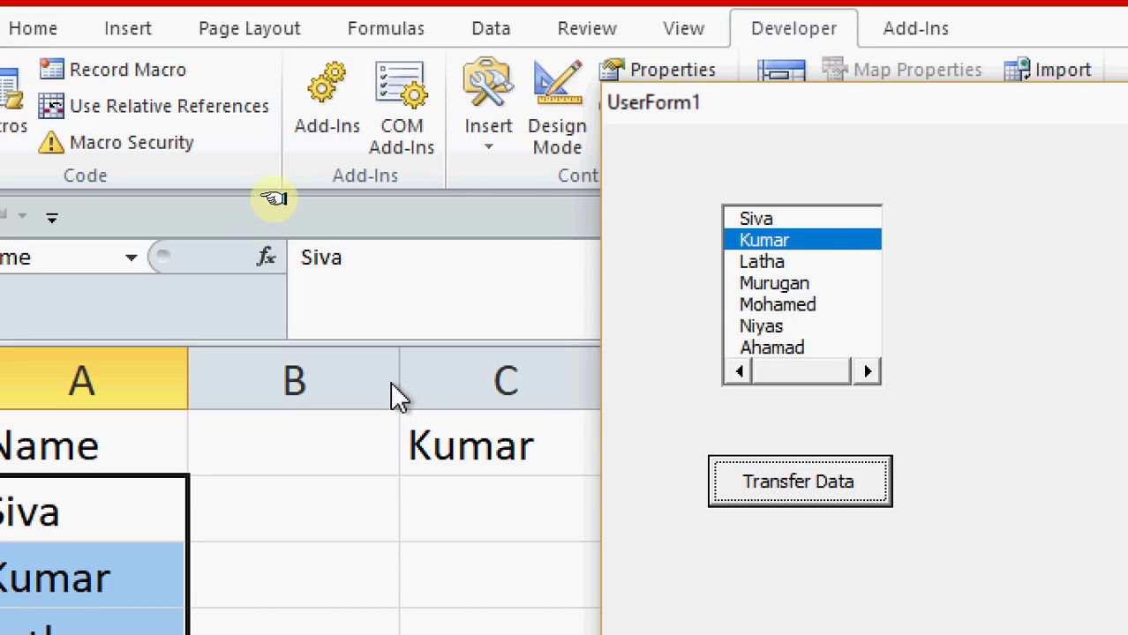
left_click(775, 348)
left_click(768, 326)
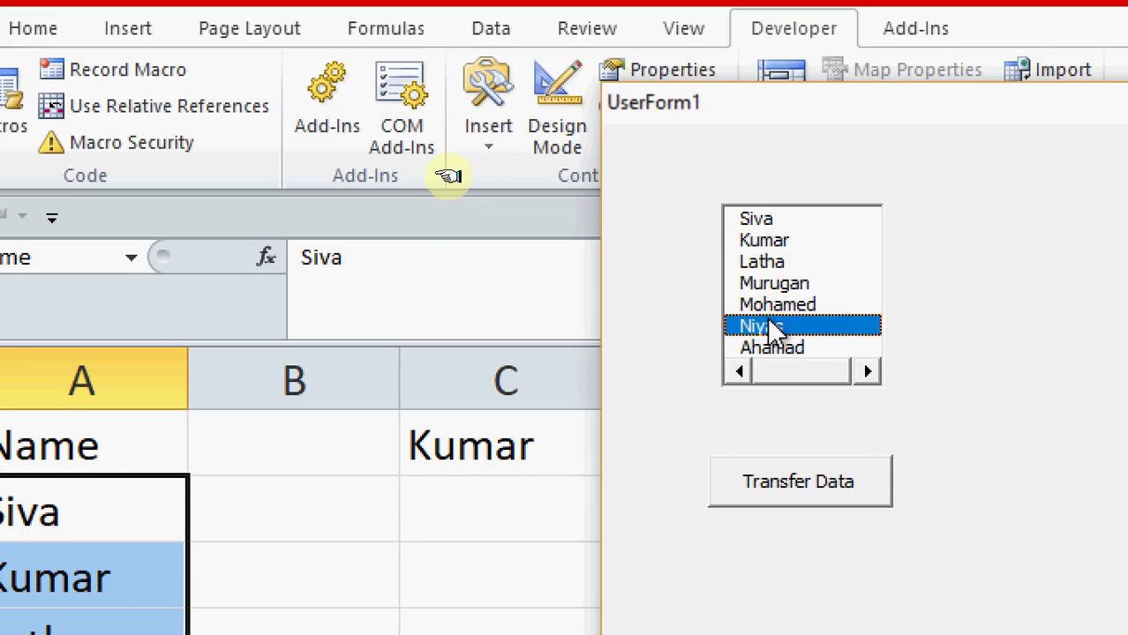
left_click(779, 305)
left_click(787, 283)
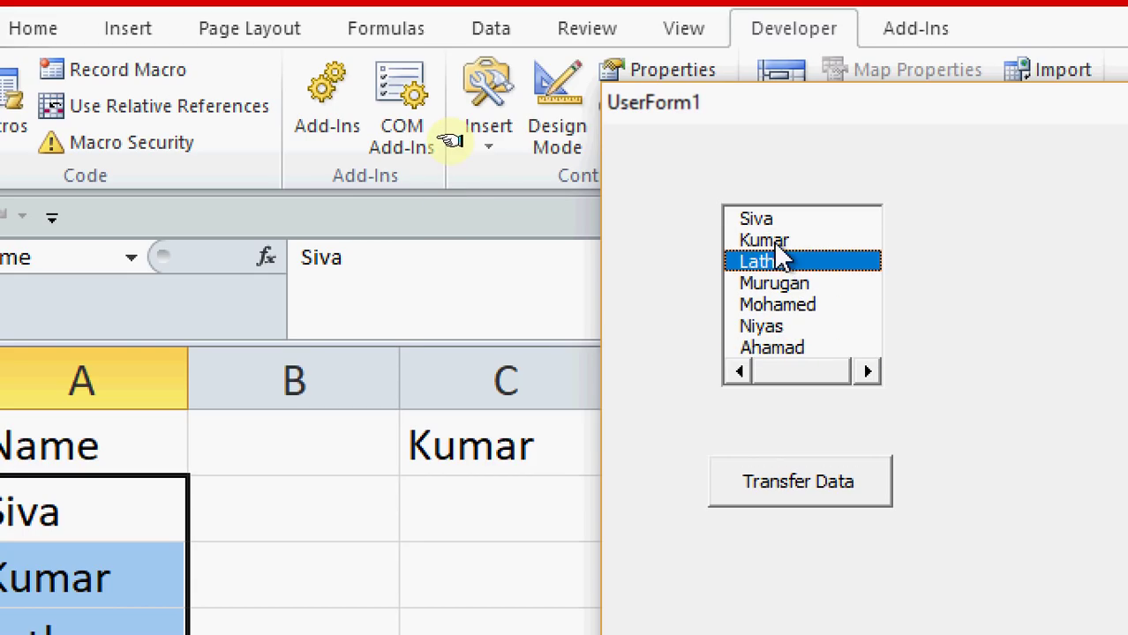
left_click_drag(783, 272, 775, 223)
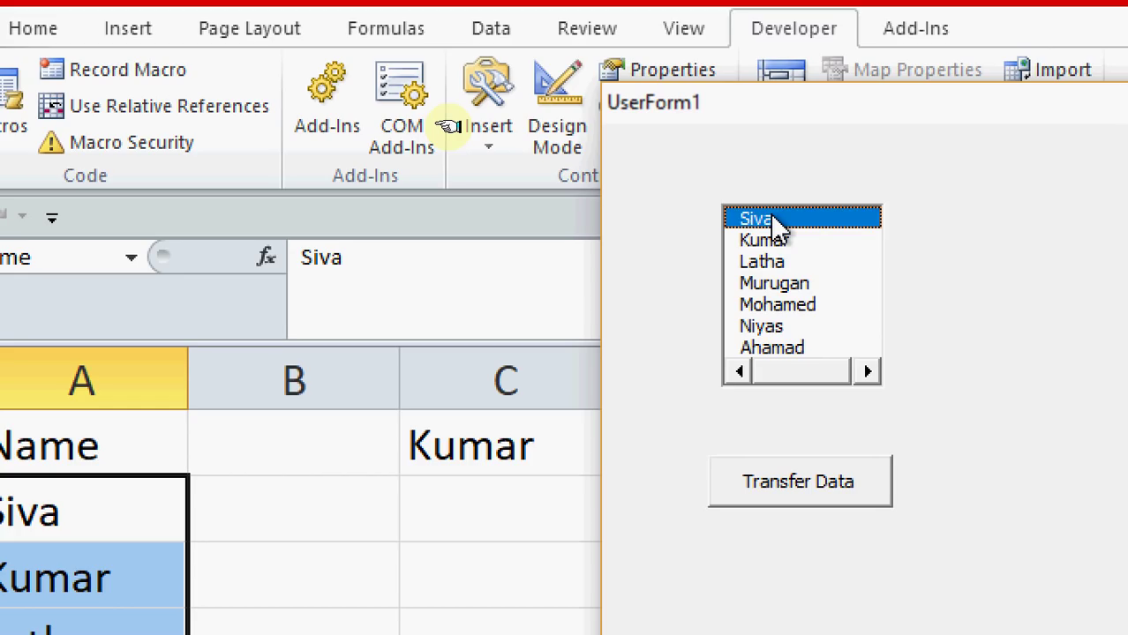
left_click(762, 282)
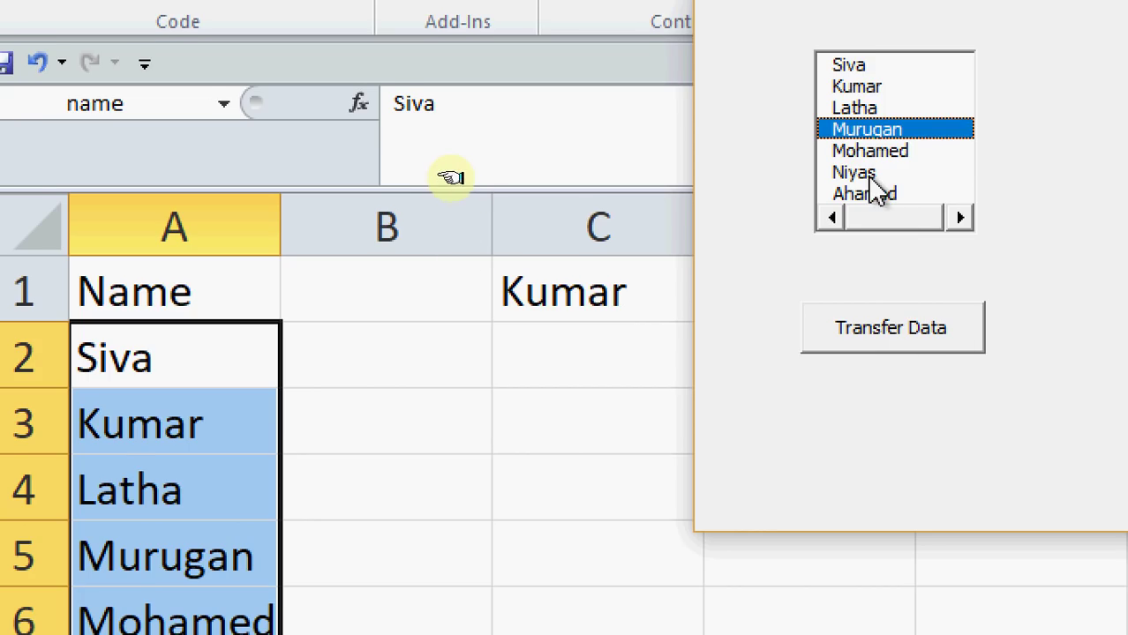
Choose Murugan in the form's list and transfer it to C1, replacing Kumar.
left_click(865, 88)
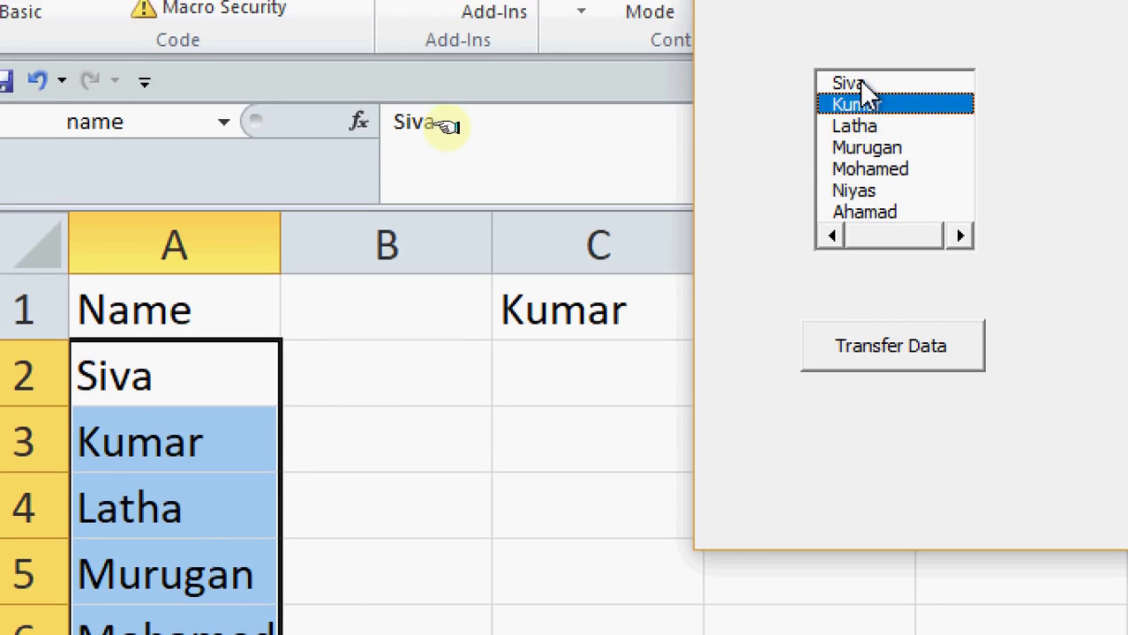
left_click(863, 155)
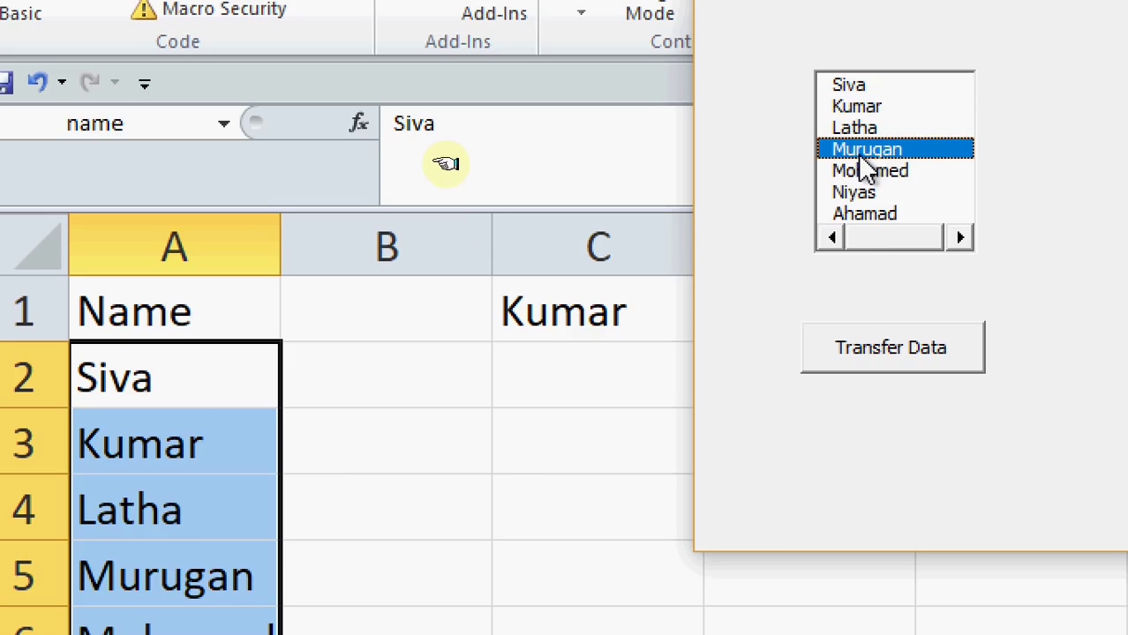
left_click(892, 349)
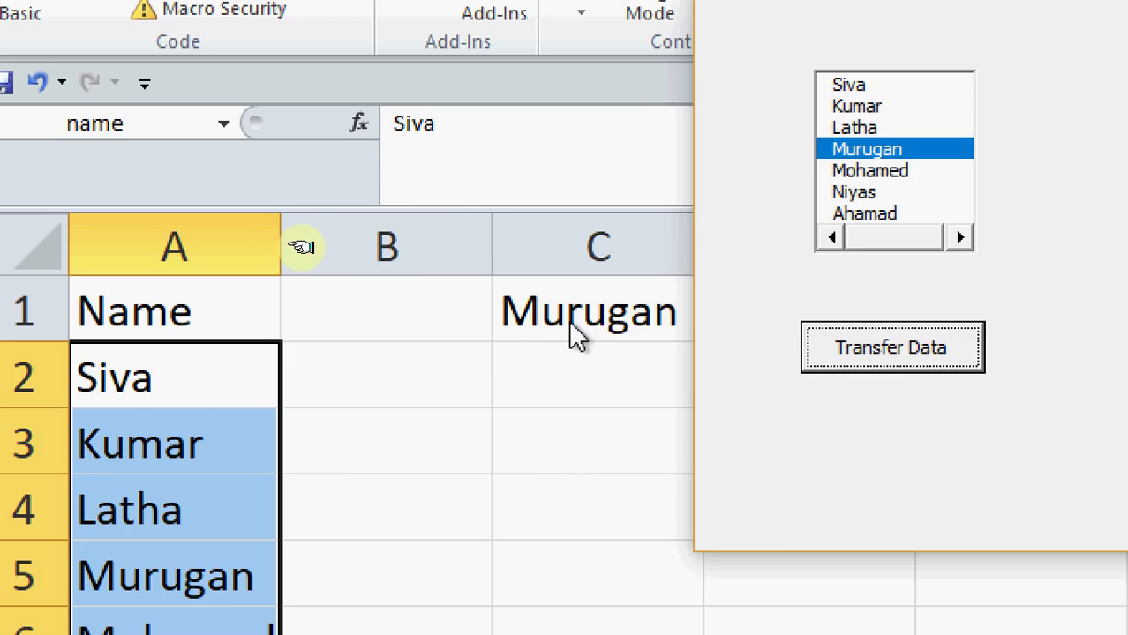